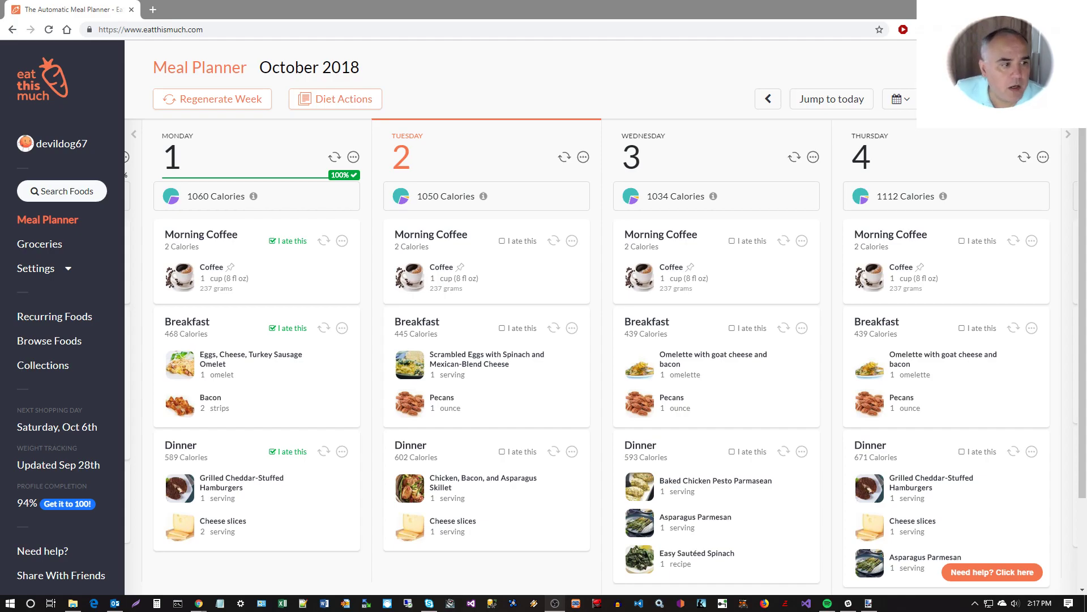
Open the settings and review the primary diet, daily price limit and generator focus options.
{"action": "left_click", "coordinate": [35, 269]}
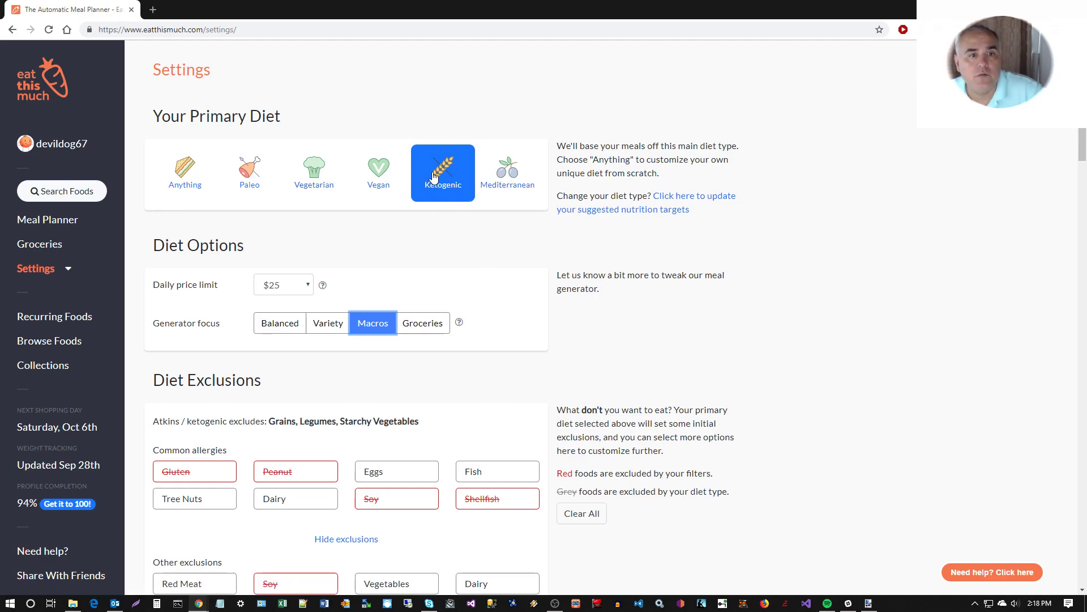
{"action": "scroll", "coordinate": [987, 215], "scroll_direction": "down", "scroll_amount": 3}
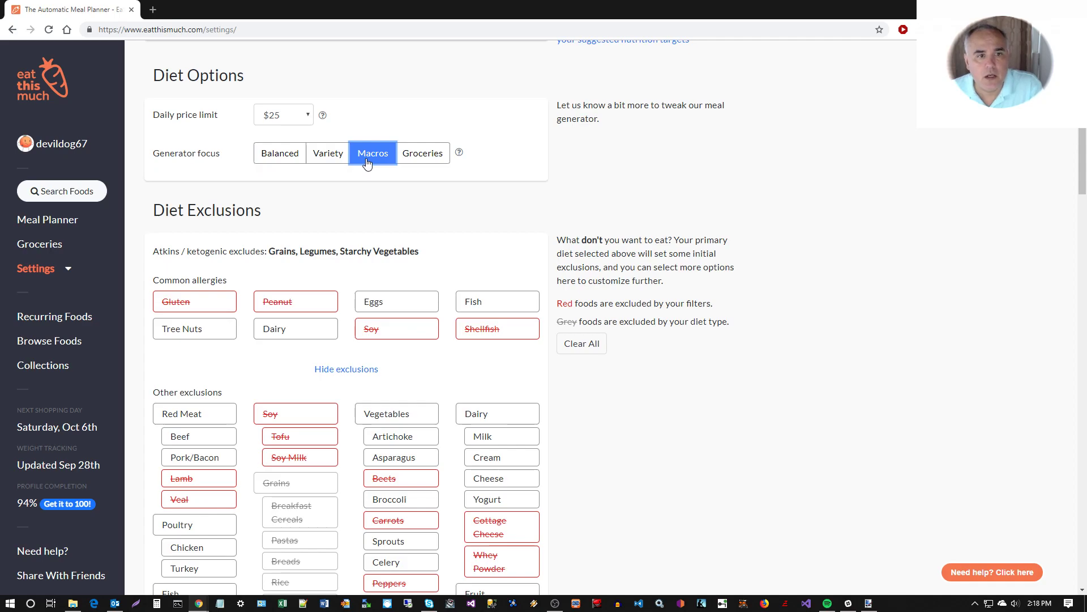
{"action": "mouse_move", "coordinate": [459, 154]}
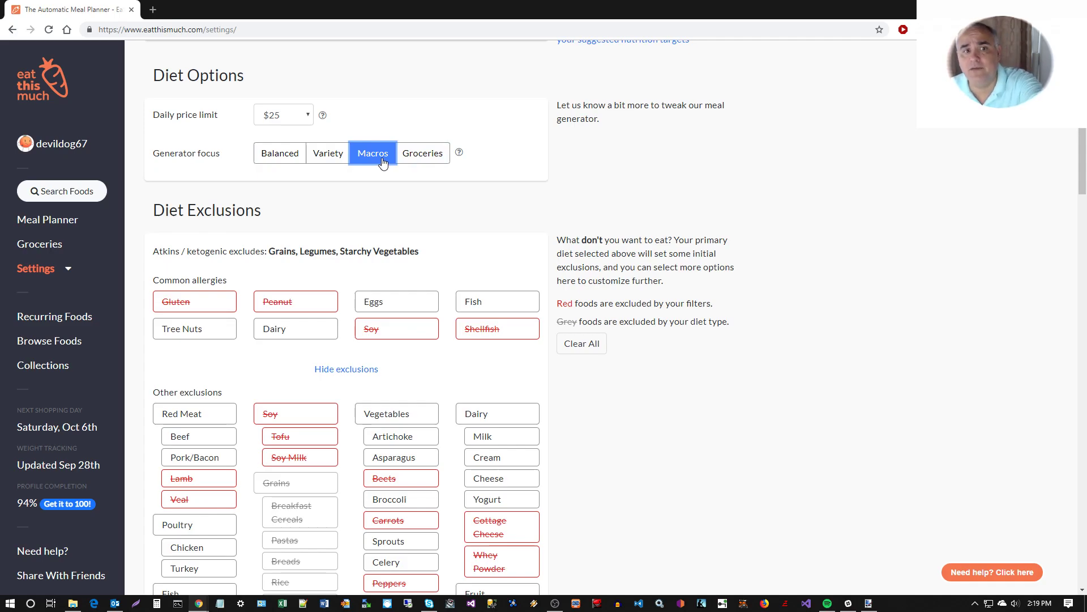
{"action": "left_click", "coordinate": [326, 160]}
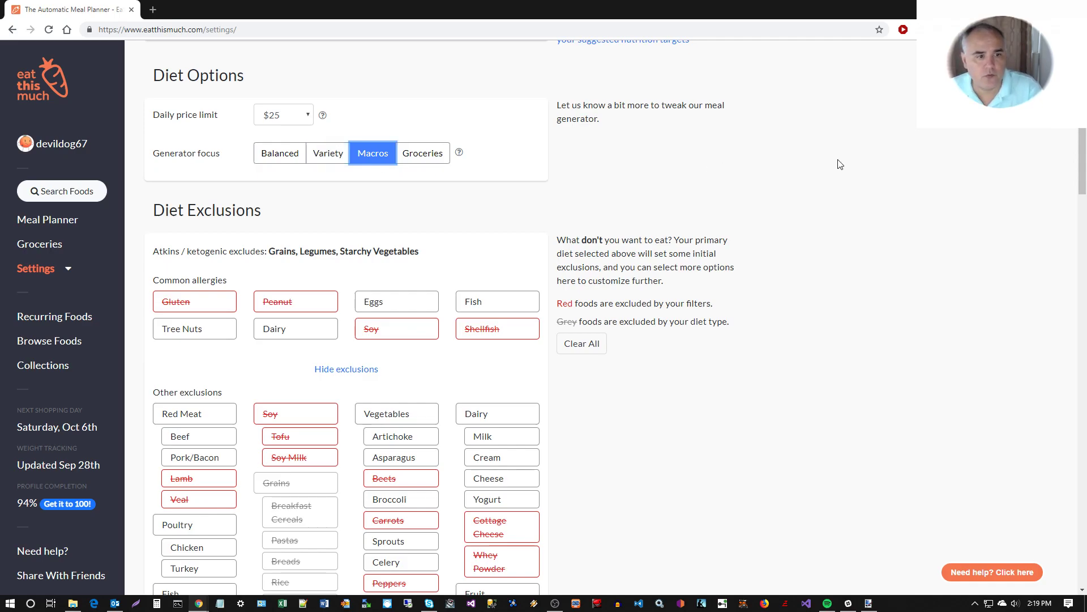
Examine the diet exclusions, covering common allergies, the other food categories and the custom keyword exclusions.
{"action": "scroll", "coordinate": [840, 164], "scroll_direction": "down", "scroll_amount": 3}
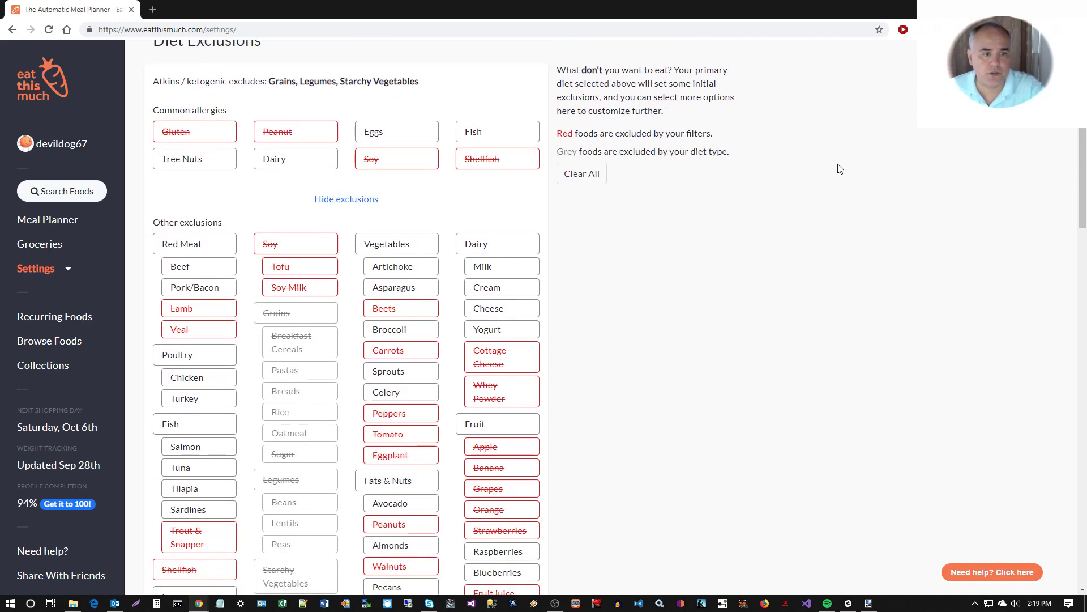
{"action": "scroll", "coordinate": [840, 168], "scroll_direction": "down", "scroll_amount": 2}
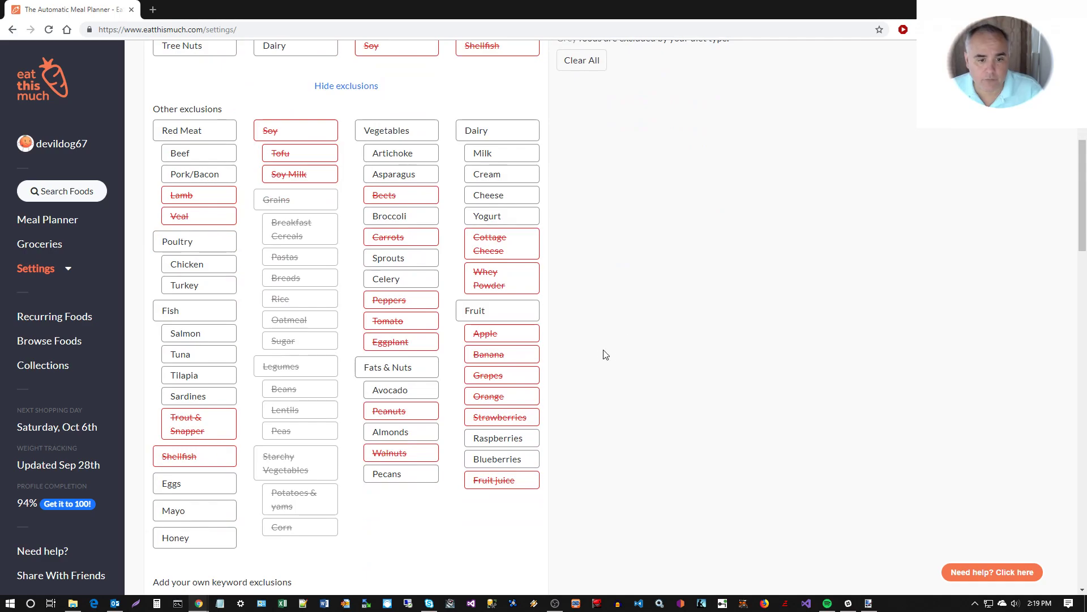
{"action": "left_click", "coordinate": [522, 315]}
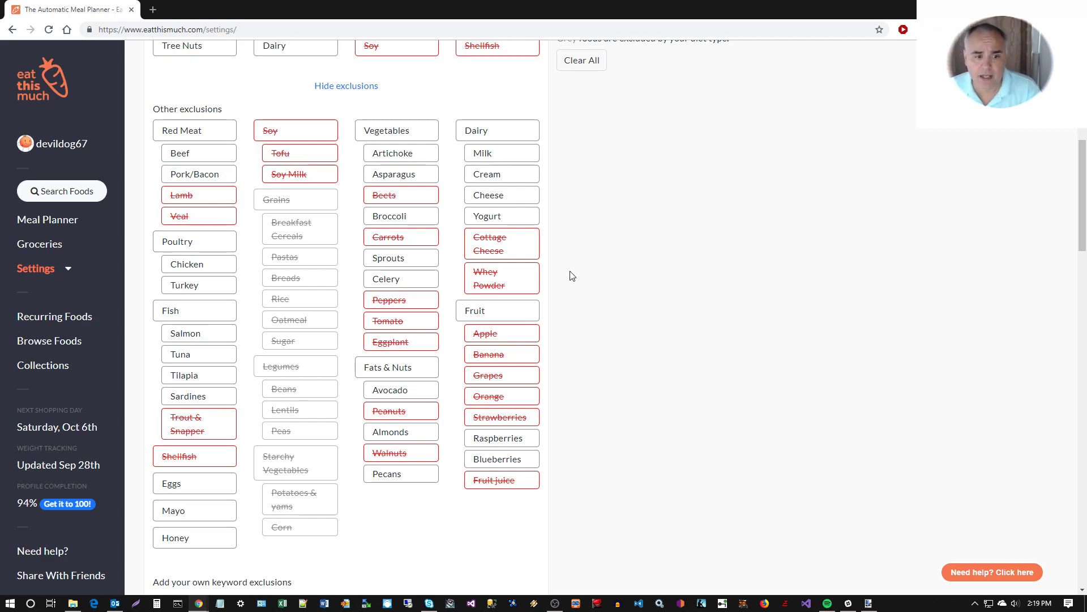
{"action": "left_click", "coordinate": [501, 310]}
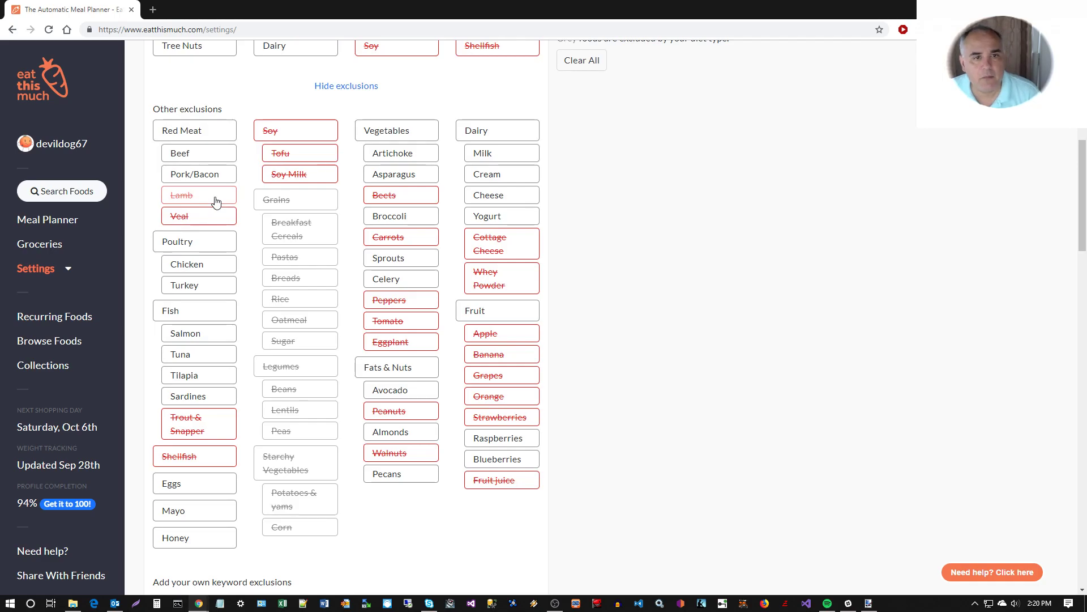
{"action": "scroll", "coordinate": [569, 194], "scroll_direction": "up", "scroll_amount": 2}
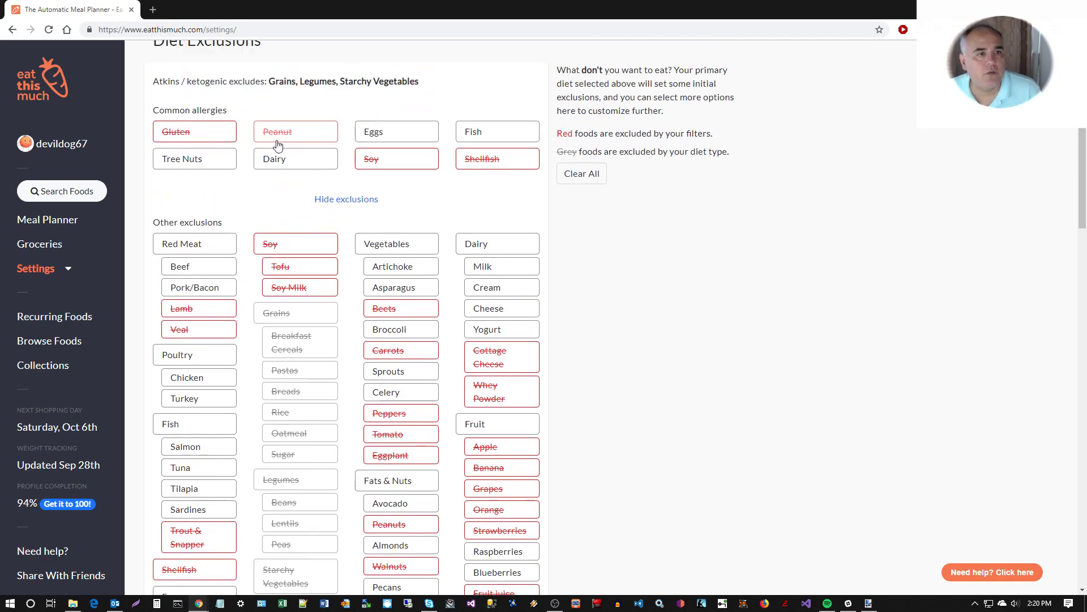
{"action": "scroll", "coordinate": [615, 245], "scroll_direction": "down", "scroll_amount": 10}
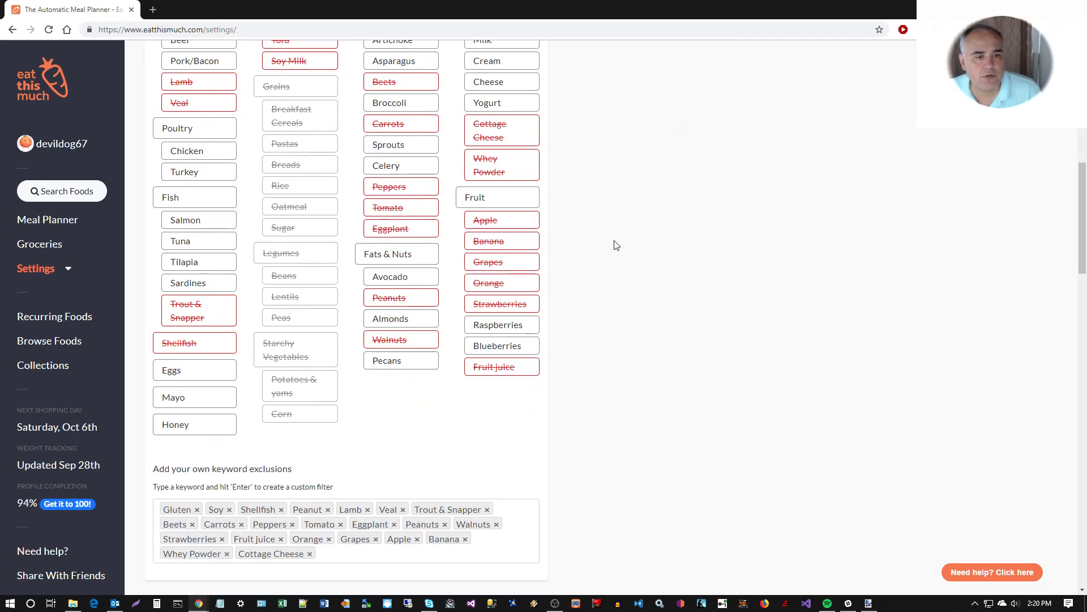
{"action": "scroll", "coordinate": [475, 193], "scroll_direction": "up", "scroll_amount": 1}
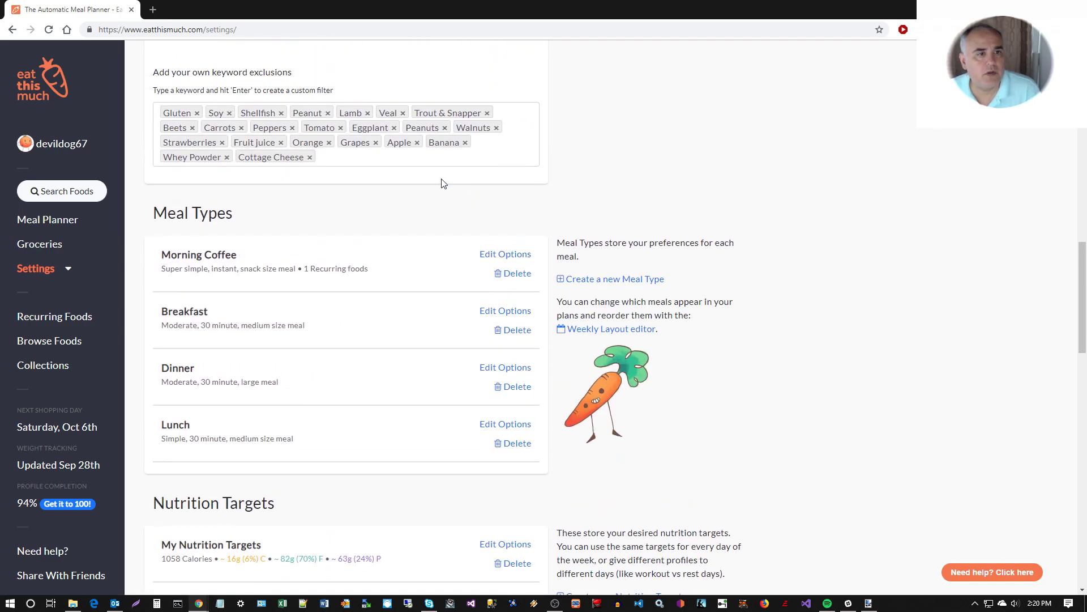
{"action": "left_click", "coordinate": [352, 158]}
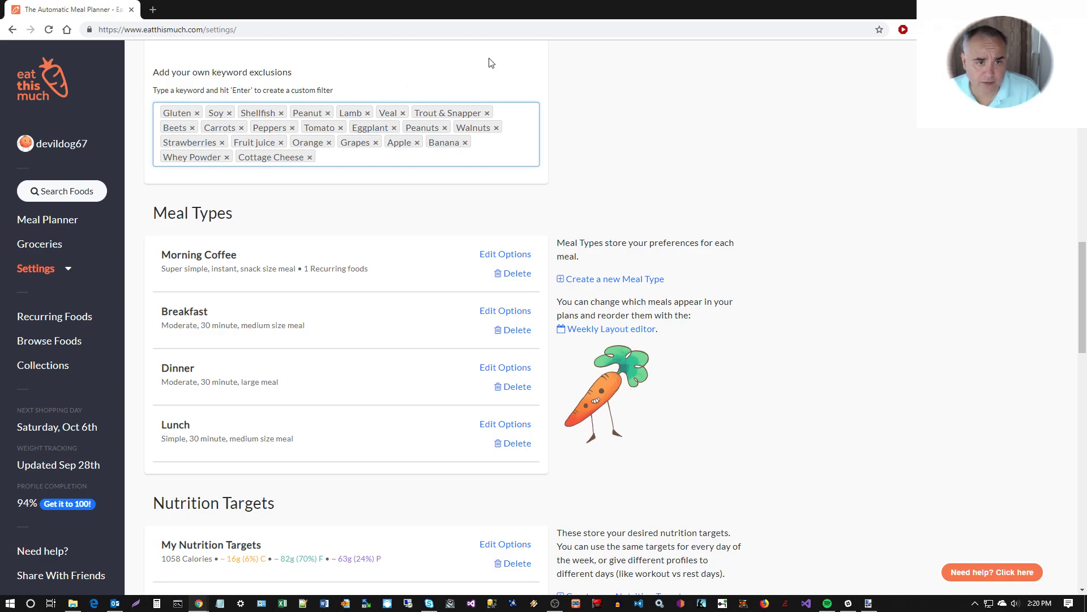
{"action": "scroll", "coordinate": [487, 62], "scroll_direction": "up", "scroll_amount": 5}
{"action": "scroll", "coordinate": [589, 181], "scroll_direction": "down", "scroll_amount": 4}
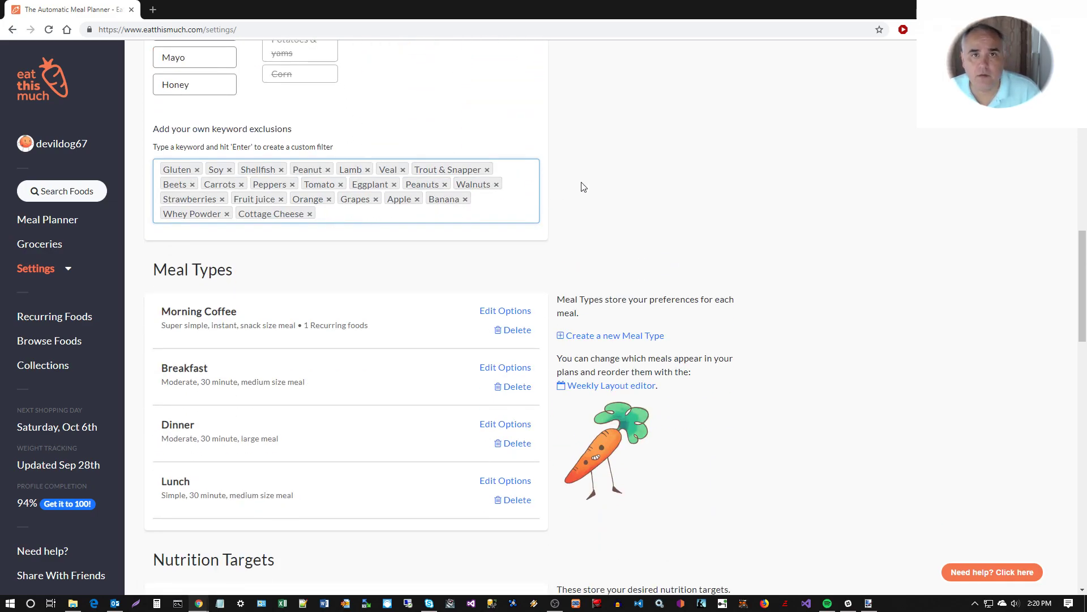
Review the meal types and check the calorie and macro percentage options of My Nutrition Targets without saving changes.
{"action": "scroll", "coordinate": [583, 187], "scroll_direction": "down", "scroll_amount": 3}
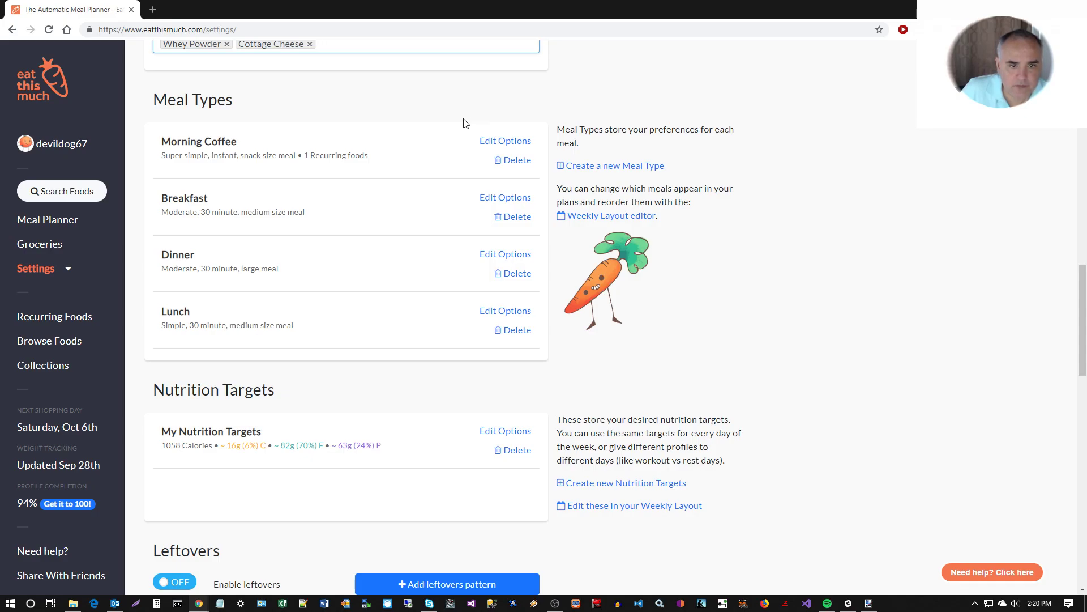
{"action": "scroll", "coordinate": [844, 247], "scroll_direction": "down", "scroll_amount": 4}
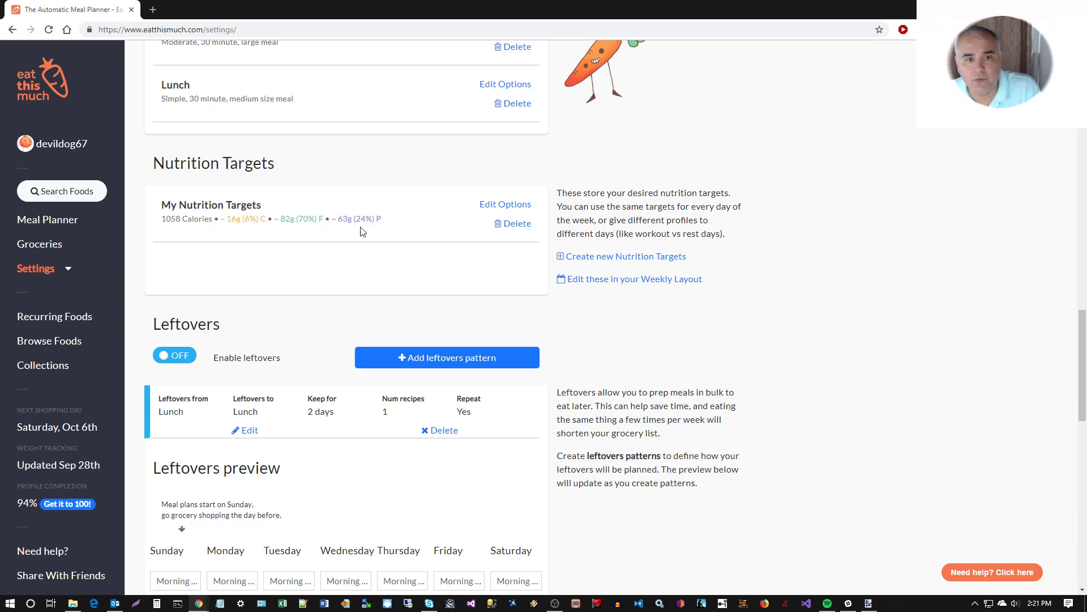
{"action": "left_click", "coordinate": [484, 205]}
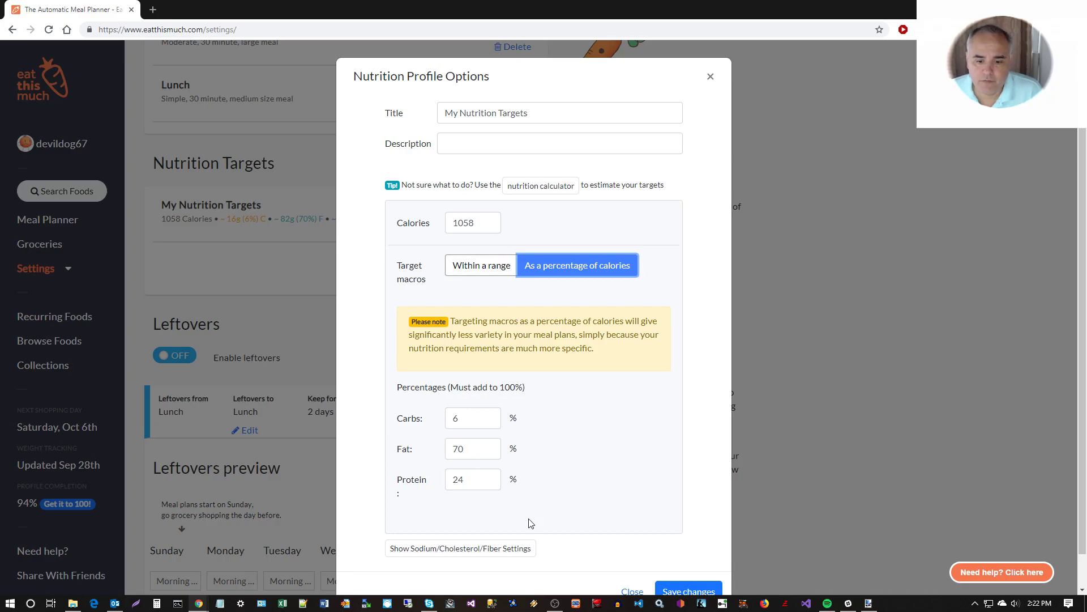
{"action": "left_click", "coordinate": [633, 591]}
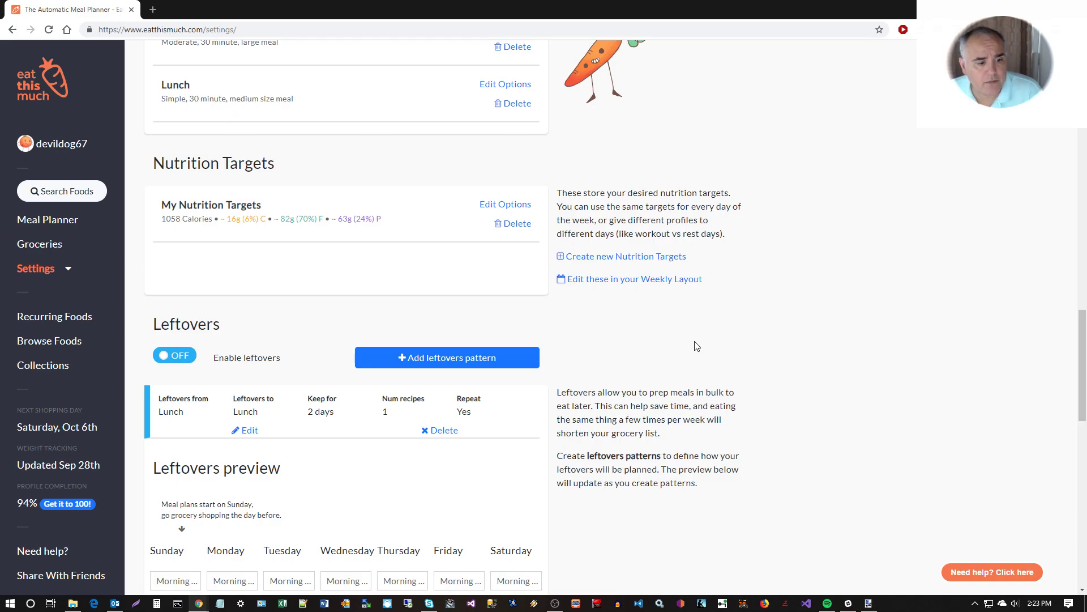
Rate Creamy Garlic Mushrooms, Smoked Salmon and Broccoli soup, Chicken Strips and English Paleo Muffins thumbs up, and Salami & Cream Cheese and Keto Coffee thumbs down.
{"action": "scroll", "coordinate": [697, 346], "scroll_direction": "down", "scroll_amount": 5}
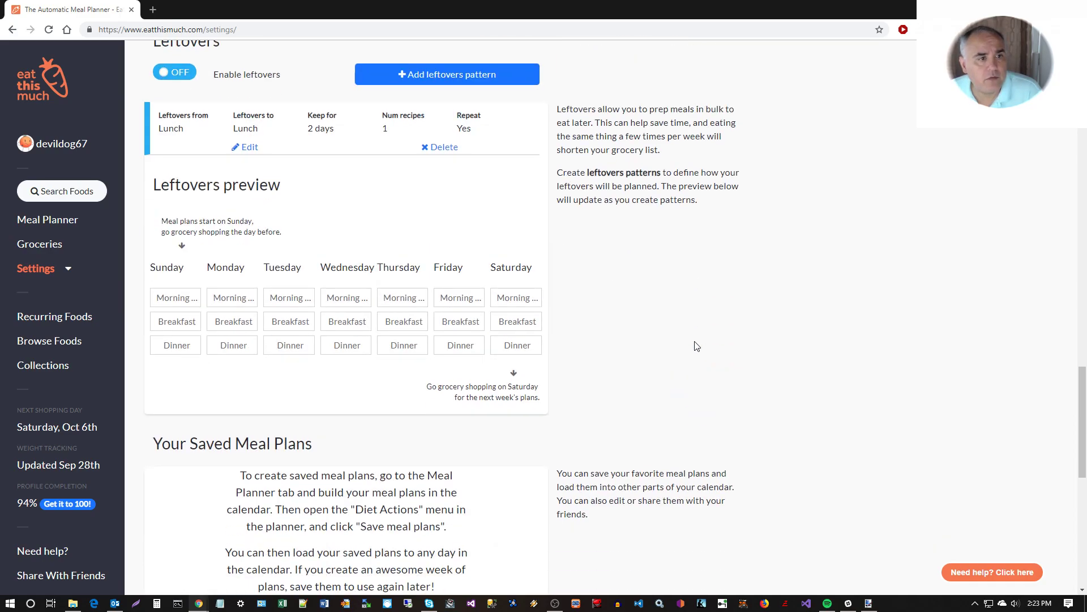
{"action": "scroll", "coordinate": [697, 346], "scroll_direction": "down", "scroll_amount": 10}
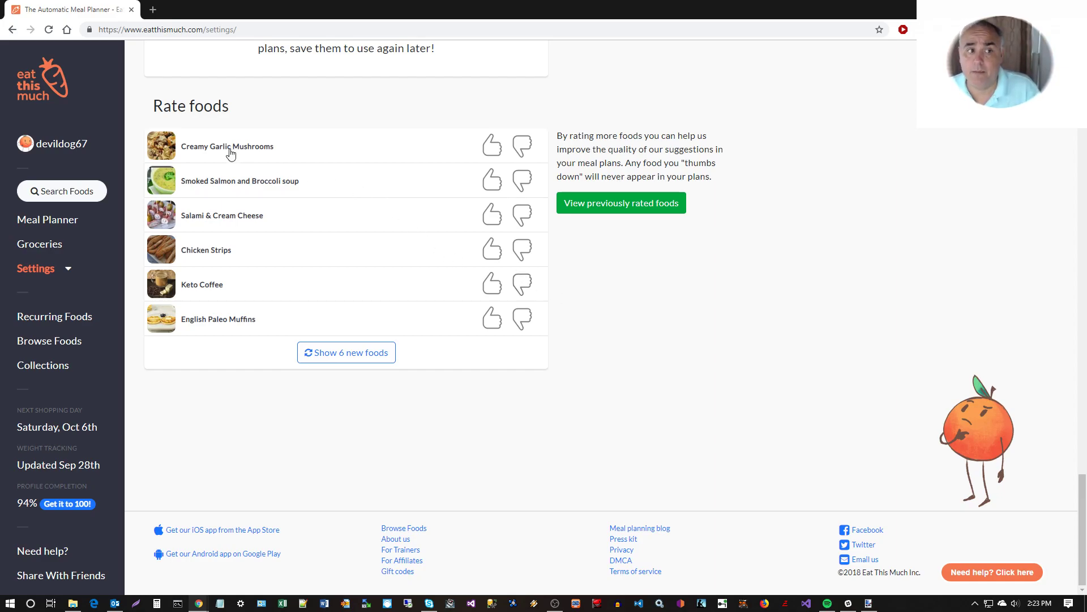
{"action": "left_click", "coordinate": [488, 150]}
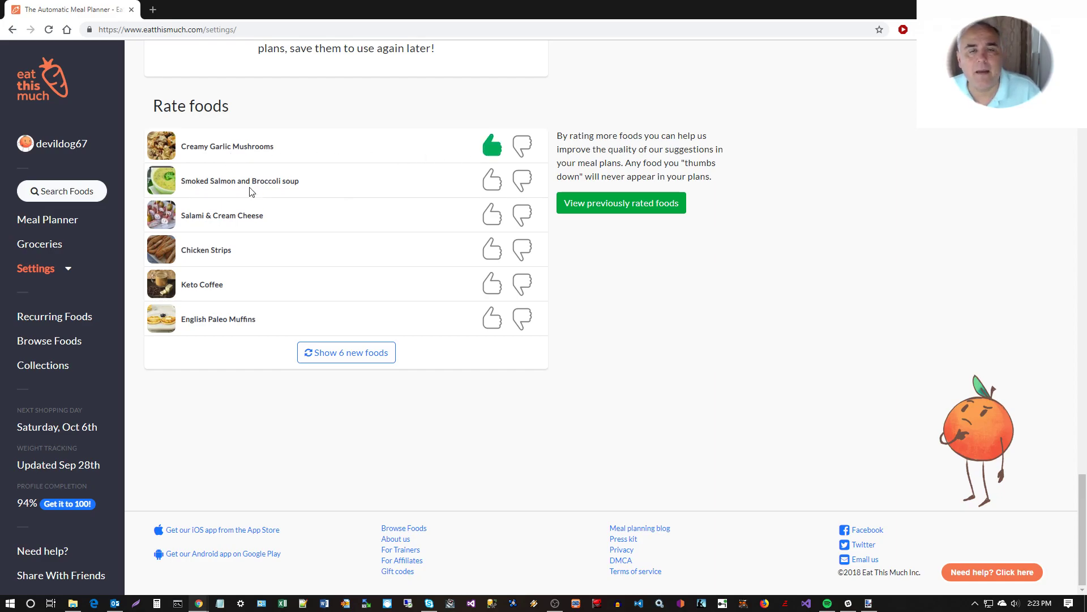
{"action": "left_click", "coordinate": [492, 181]}
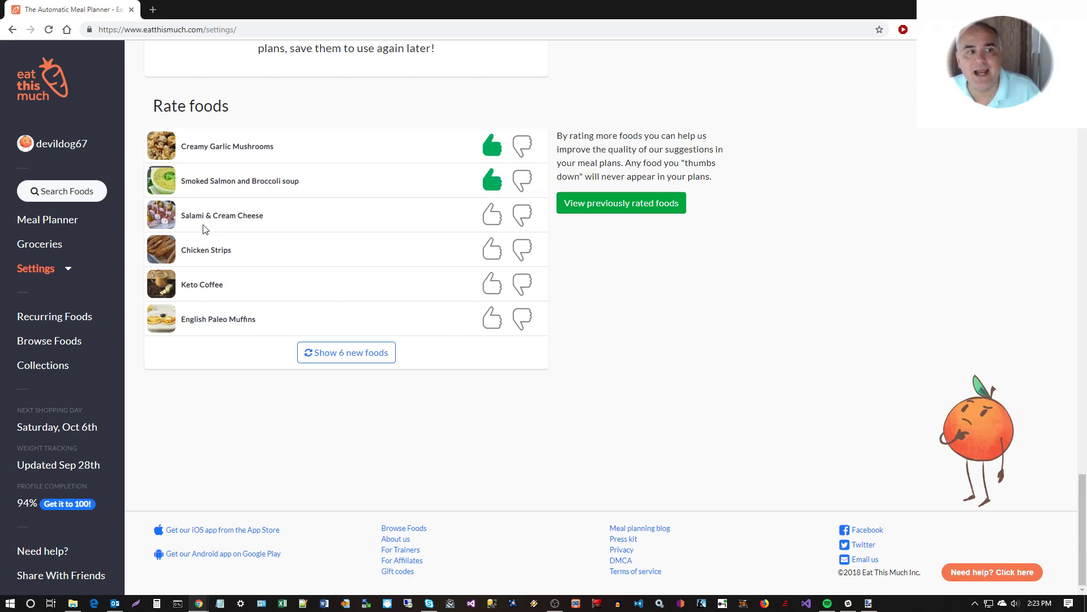
{"action": "left_click", "coordinate": [521, 218]}
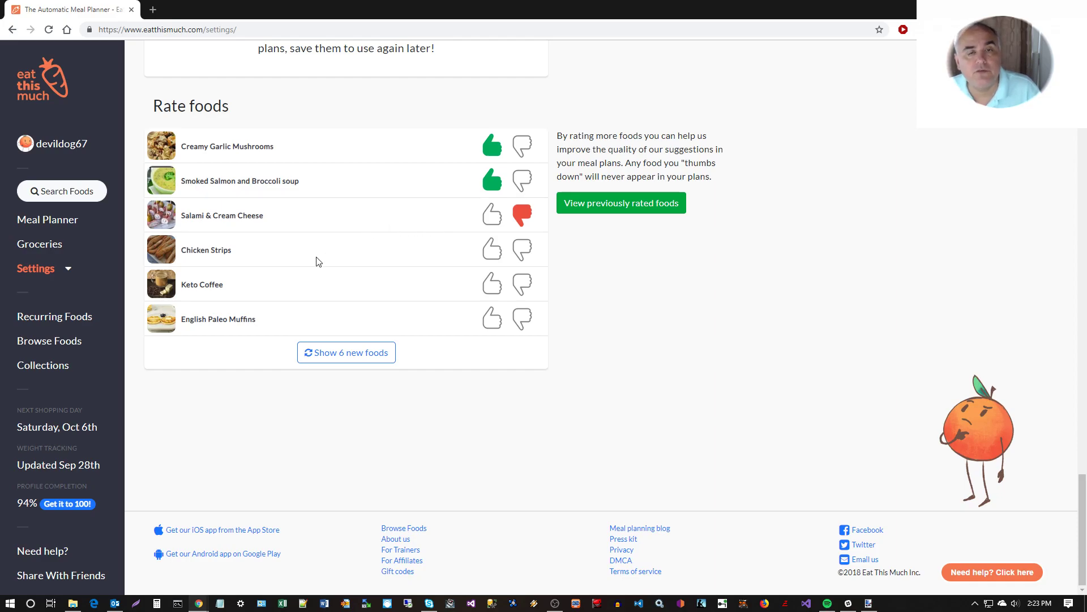
{"action": "left_click", "coordinate": [491, 256]}
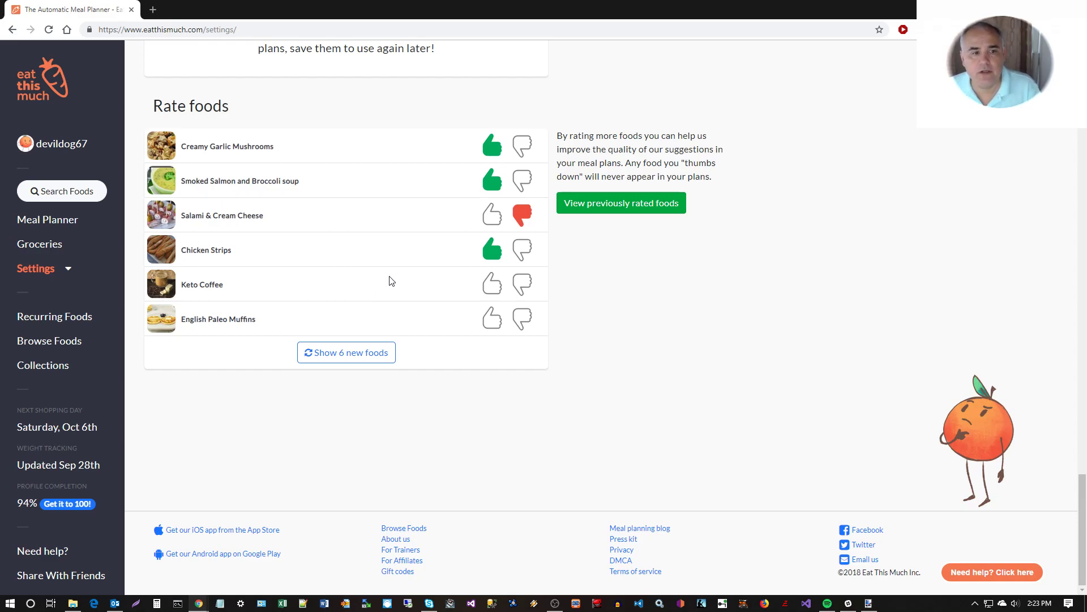
{"action": "left_click", "coordinate": [512, 281]}
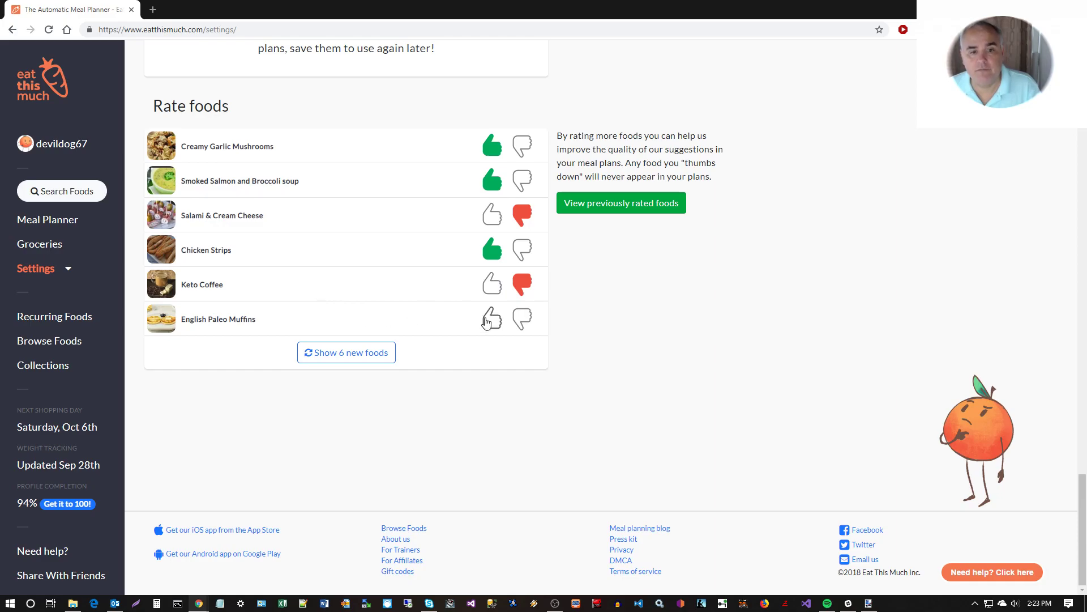
{"action": "left_click", "coordinate": [492, 320]}
Load six new foods to rate and give Mushroom and Cheddar Omelet and Baked Chicken Breast a thumbs up.
{"action": "left_click", "coordinate": [364, 357]}
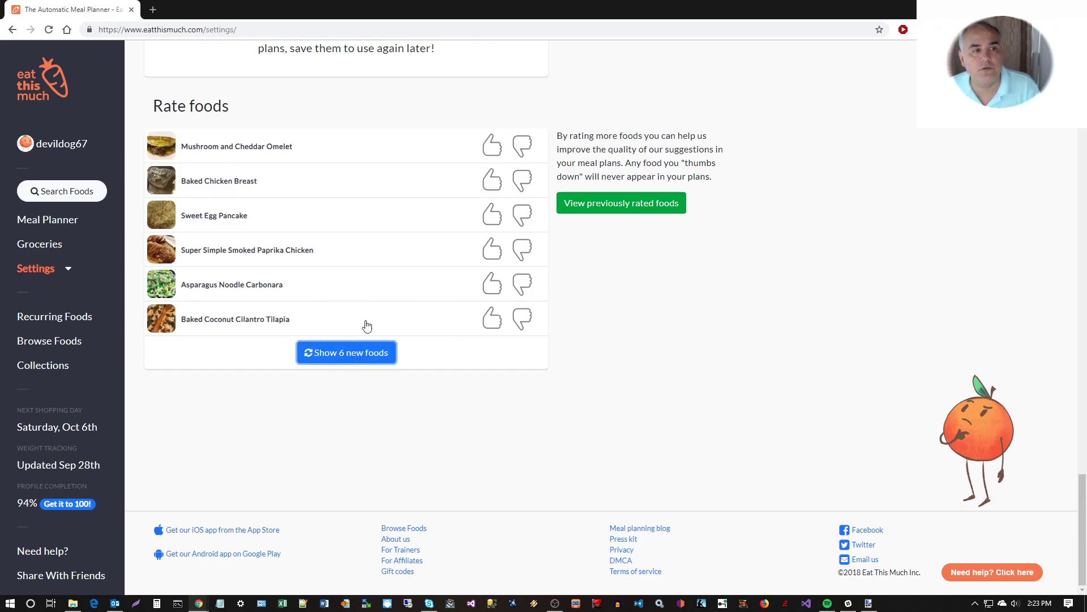
{"action": "left_click", "coordinate": [494, 147]}
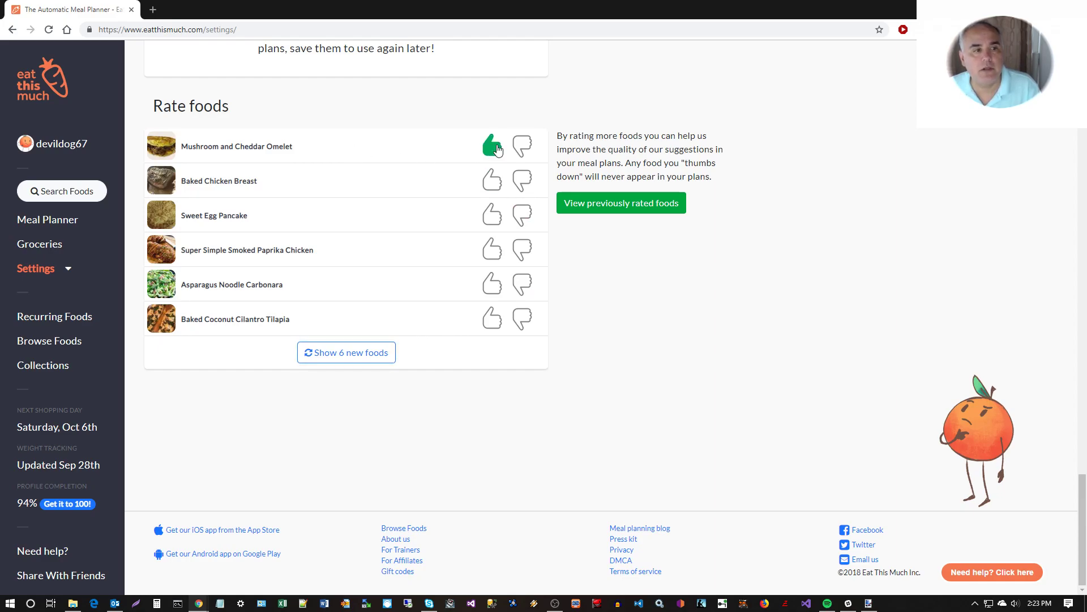
{"action": "left_click", "coordinate": [491, 181]}
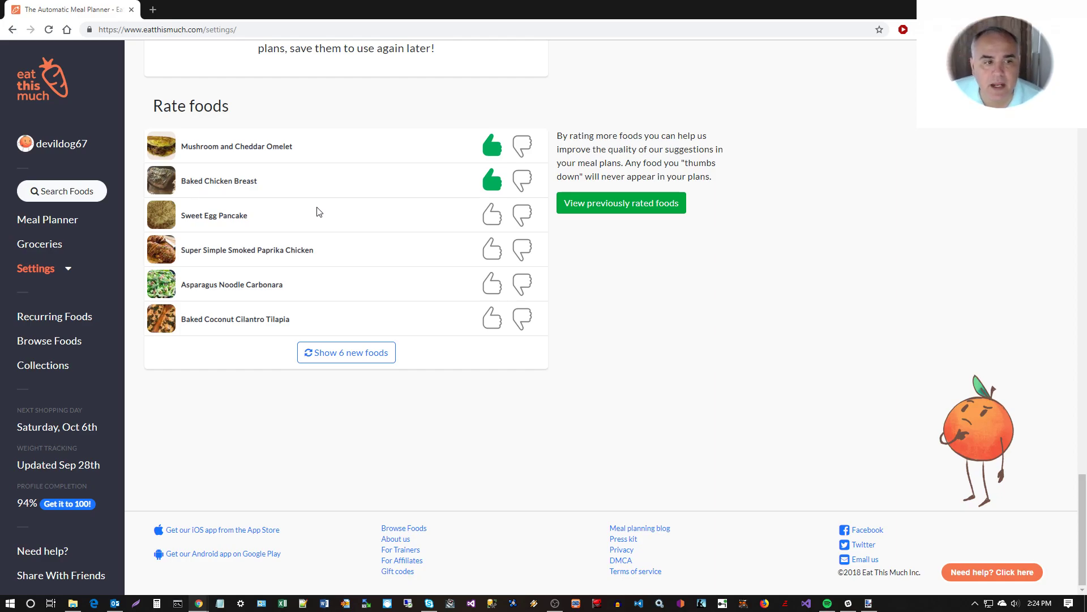
View the Sweet Egg Pancake recipe's ingredients, directions and nutrition details, and close the recipe.
{"action": "left_click", "coordinate": [235, 215]}
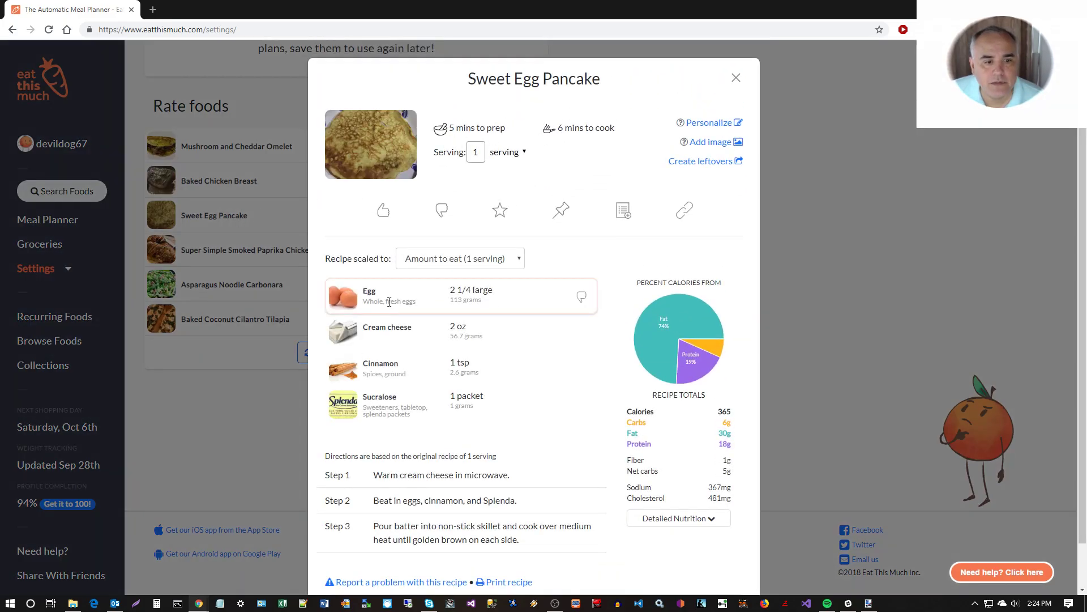
{"action": "mouse_move", "coordinate": [373, 326]}
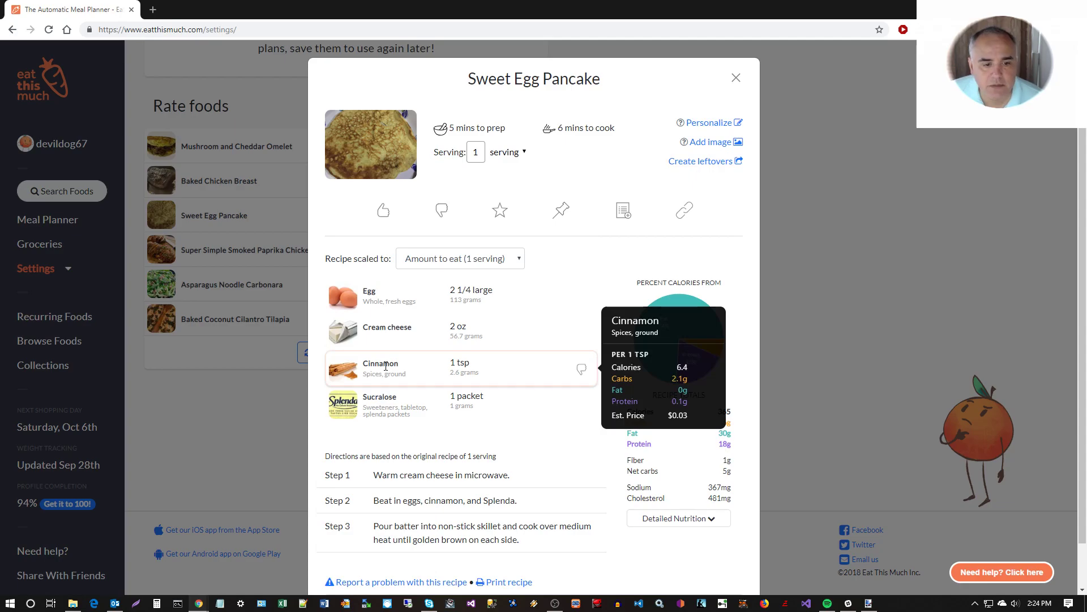
{"action": "mouse_move", "coordinate": [391, 405]}
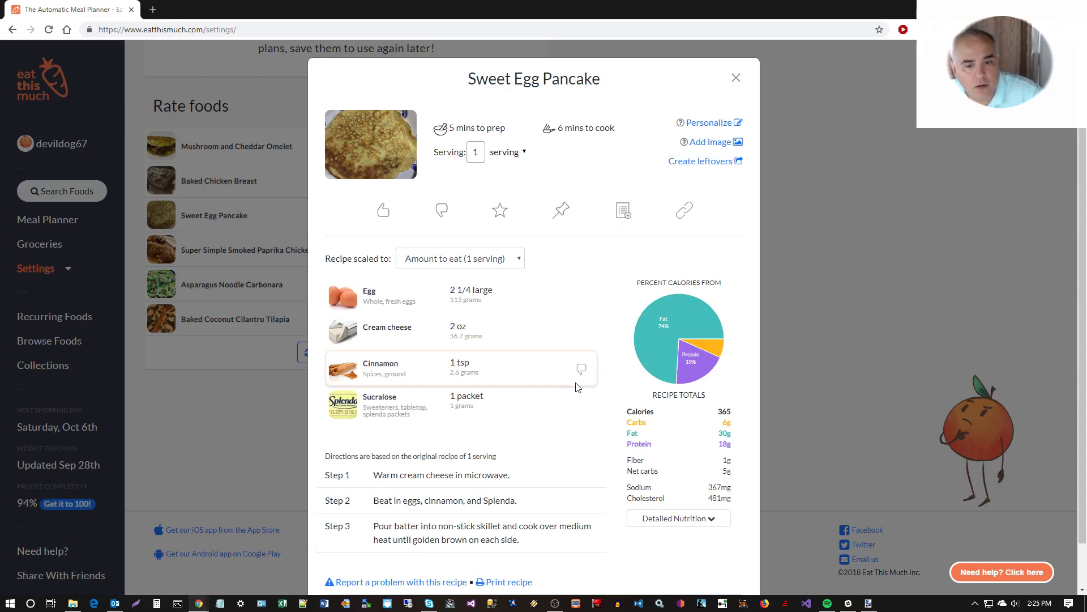
{"action": "scroll", "coordinate": [580, 351], "scroll_direction": "down", "scroll_amount": 2}
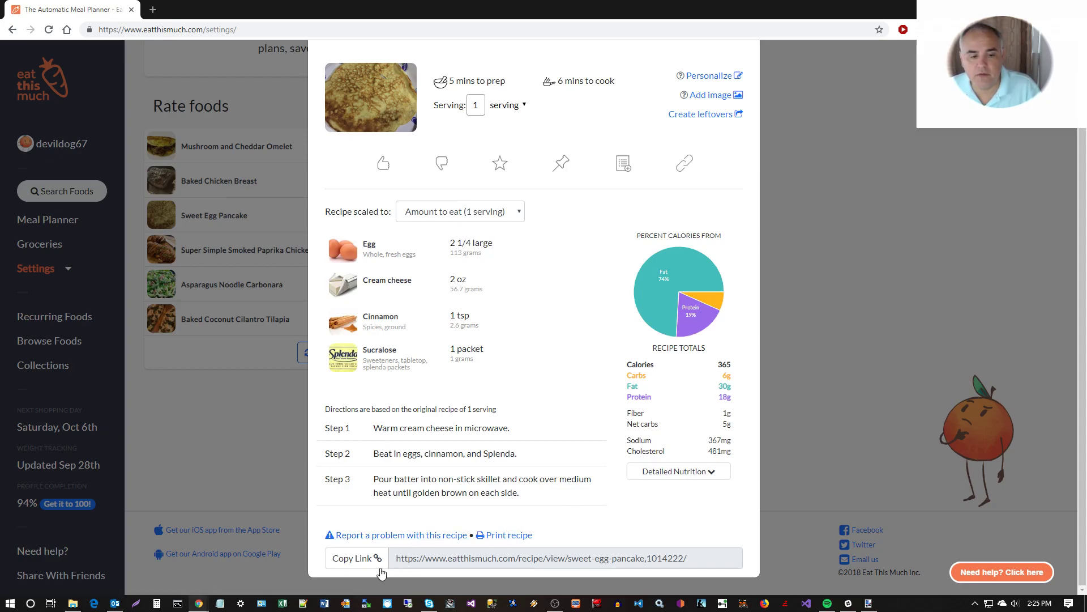
{"action": "scroll", "coordinate": [560, 367], "scroll_direction": "up", "scroll_amount": 1}
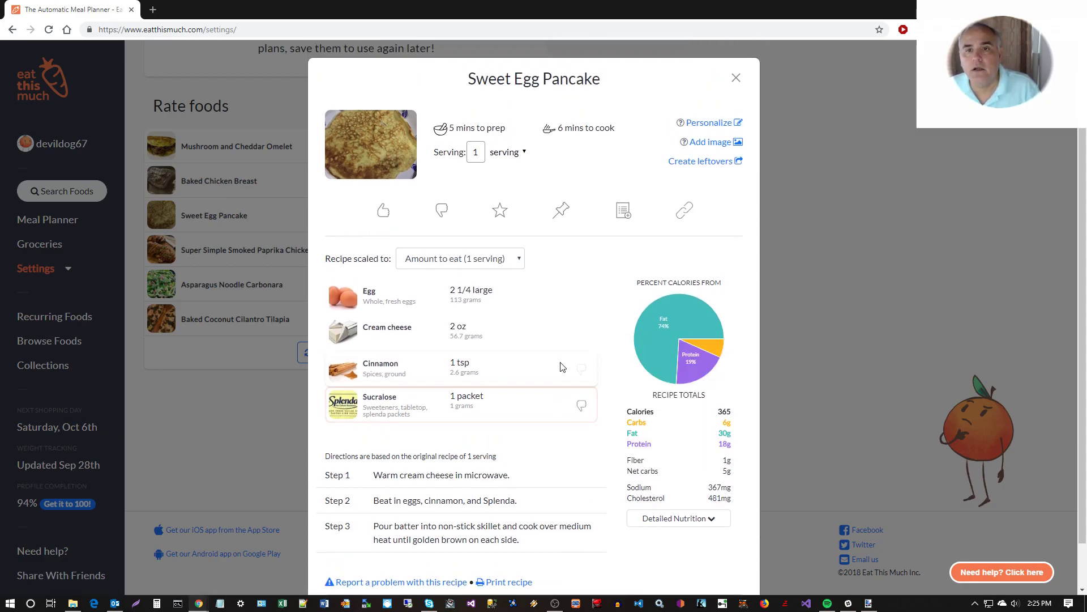
{"action": "left_click", "coordinate": [735, 77]}
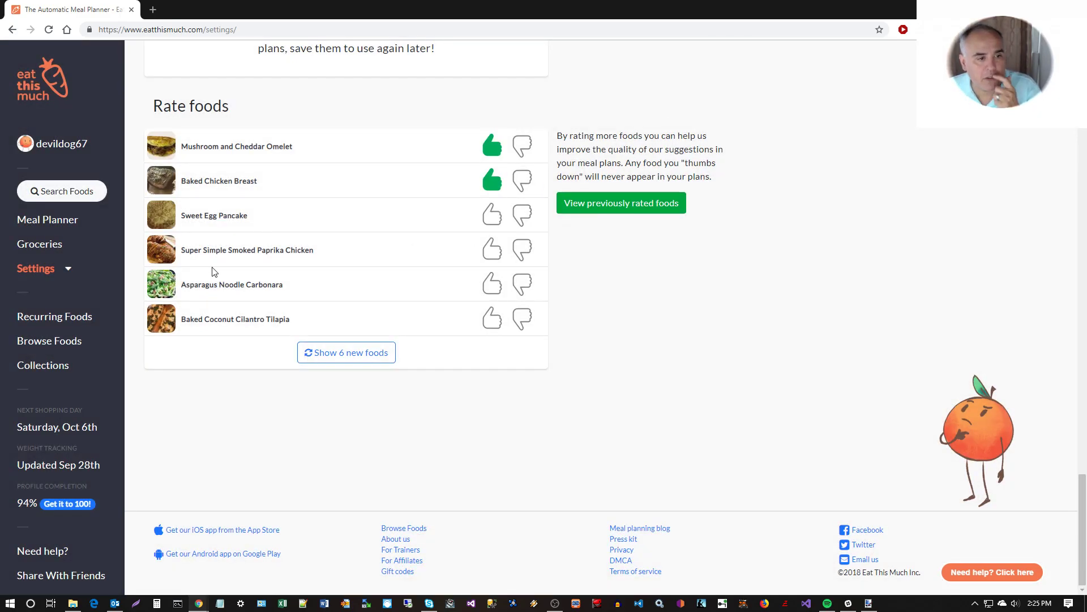
Look back over the diet exclusions, leftovers preview, saved meal plans and food ratings in the settings.
{"action": "scroll", "coordinate": [564, 363], "scroll_direction": "up", "scroll_amount": 18}
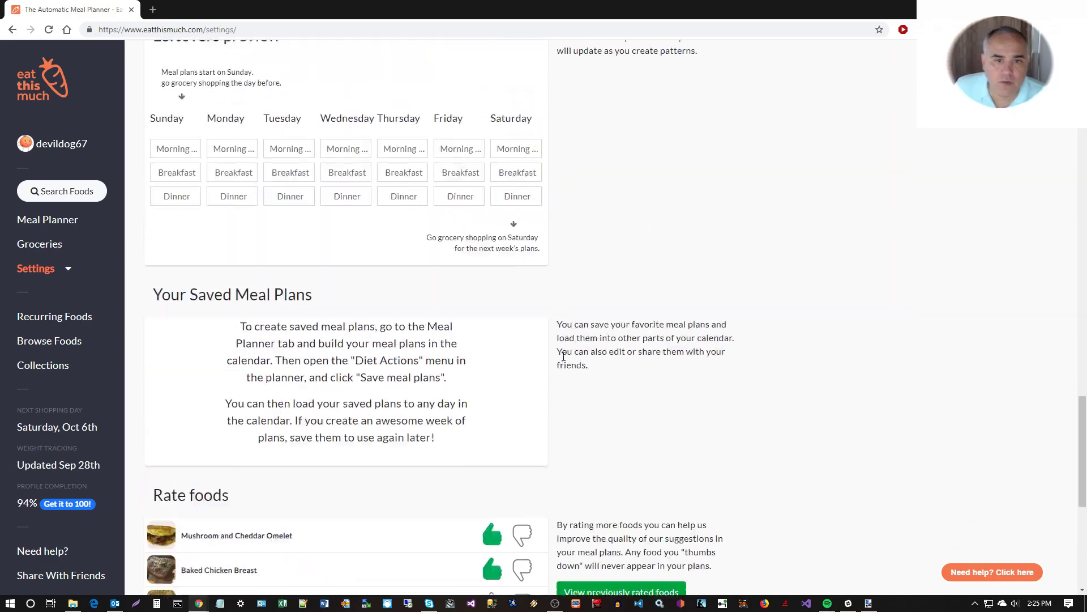
{"action": "scroll", "coordinate": [560, 356], "scroll_direction": "up", "scroll_amount": 12}
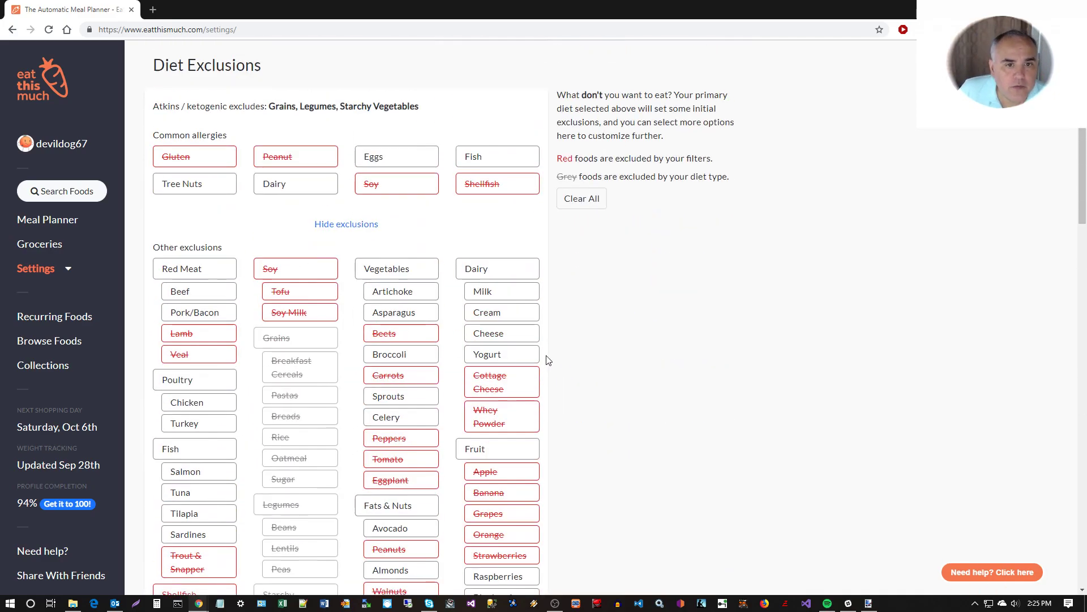
{"action": "scroll", "coordinate": [567, 368], "scroll_direction": "down", "scroll_amount": 4}
{"action": "scroll", "coordinate": [641, 393], "scroll_direction": "down", "scroll_amount": 20}
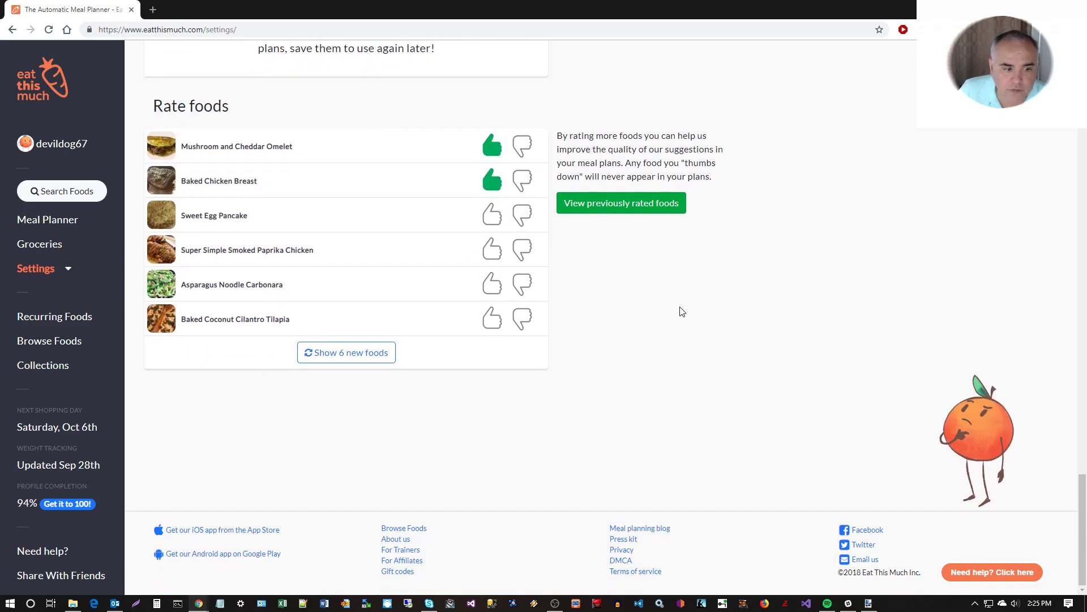
{"action": "scroll", "coordinate": [676, 309], "scroll_direction": "up", "scroll_amount": 10}
Open the Meal Planner's weekly layout, examine the meal type and timing options for adding meals, and close it without adding any.
{"action": "left_click", "coordinate": [68, 224]}
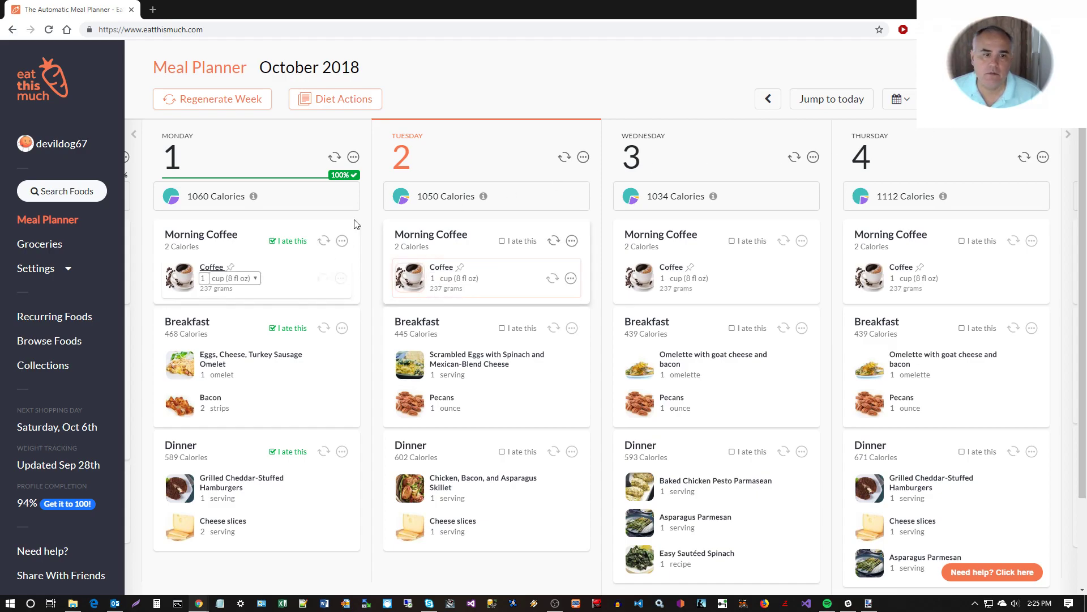
{"action": "left_click", "coordinate": [1002, 99]}
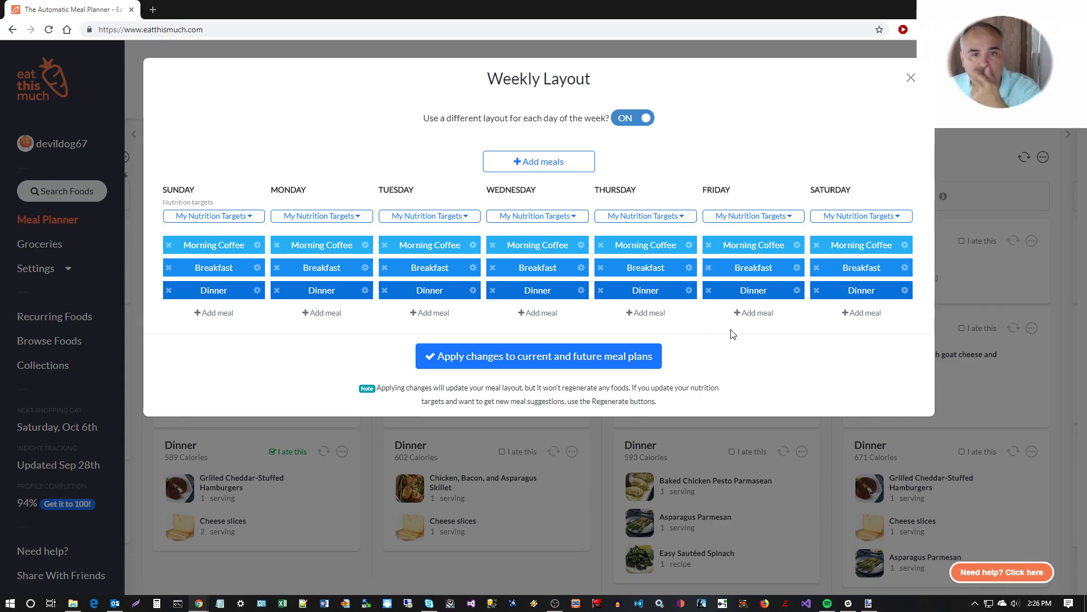
{"action": "left_click", "coordinate": [524, 164]}
{"action": "left_click", "coordinate": [514, 121]}
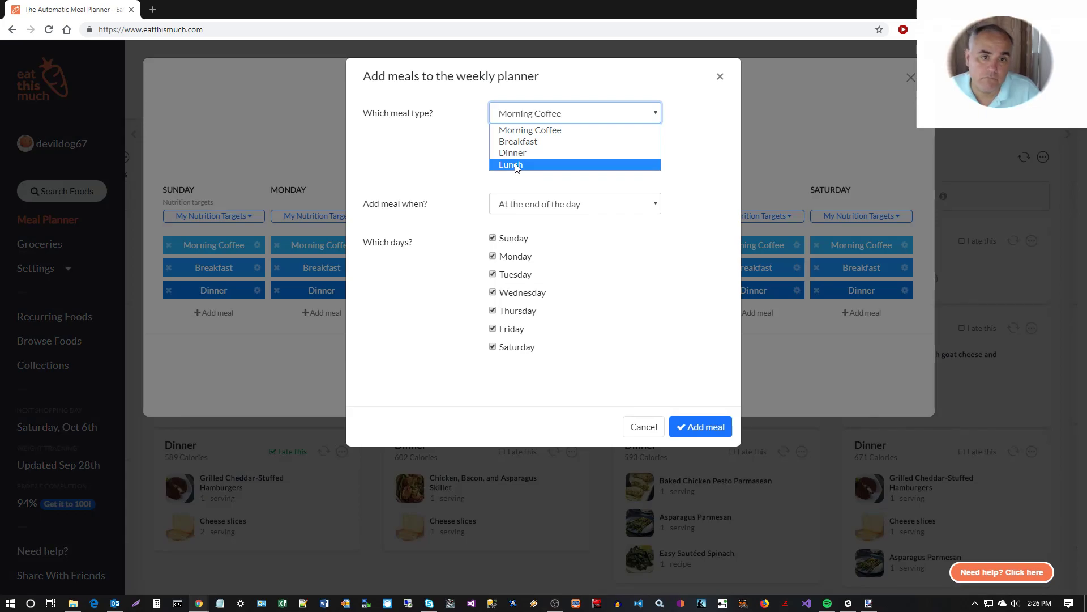
{"action": "left_click", "coordinate": [466, 165]}
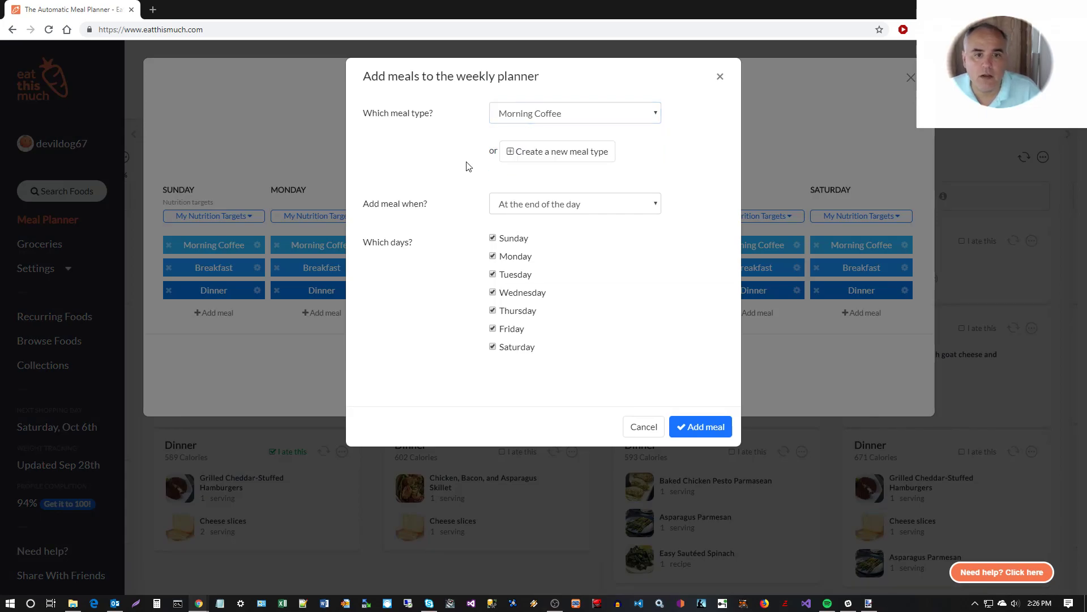
{"action": "left_click", "coordinate": [642, 214]}
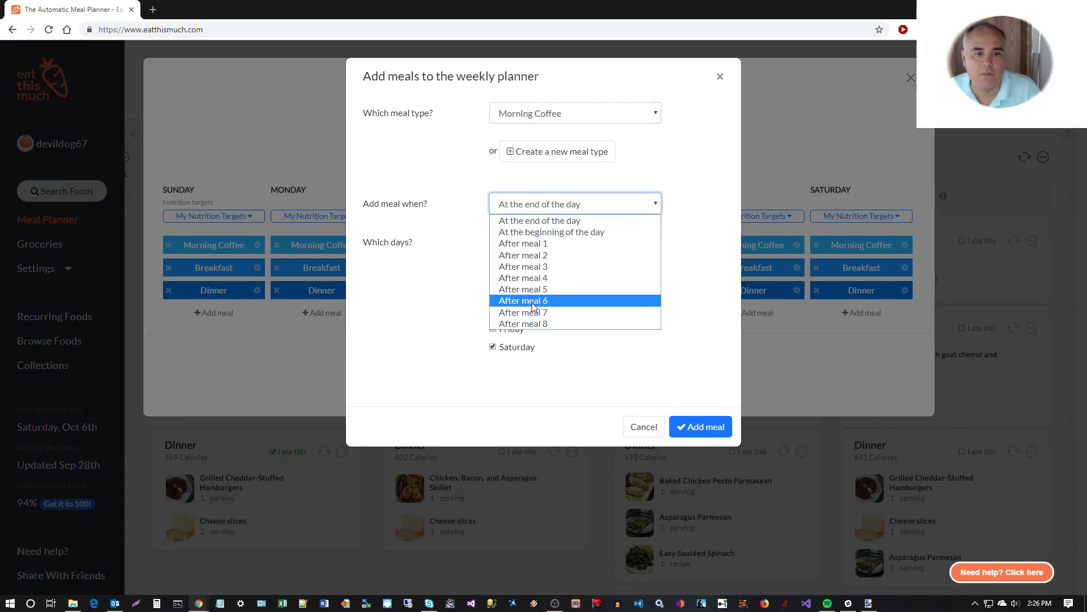
{"action": "left_click", "coordinate": [684, 161]}
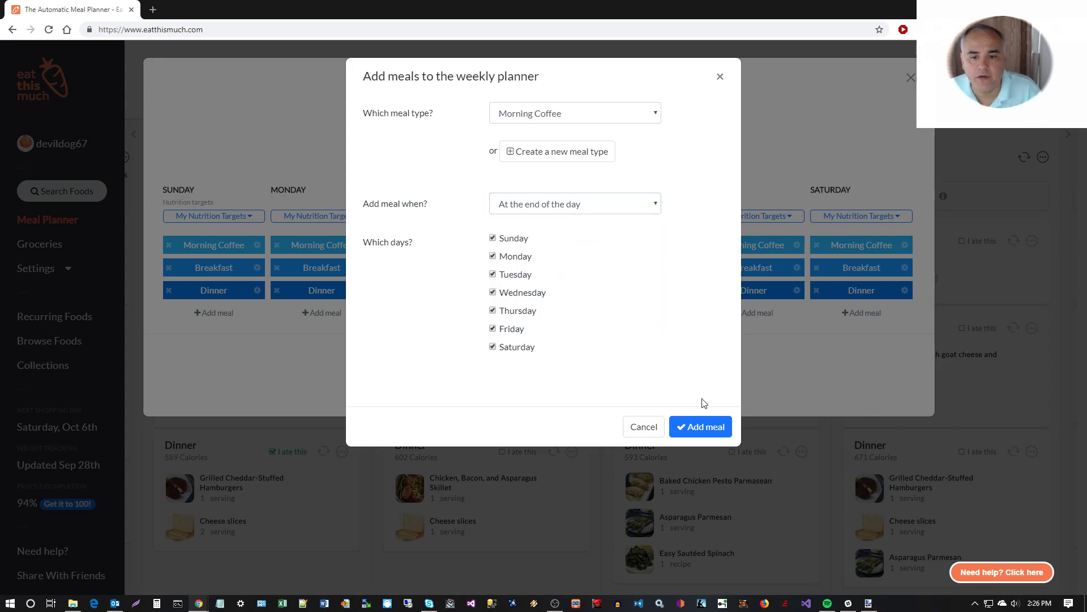
{"action": "left_click", "coordinate": [644, 427]}
{"action": "left_click", "coordinate": [910, 78]}
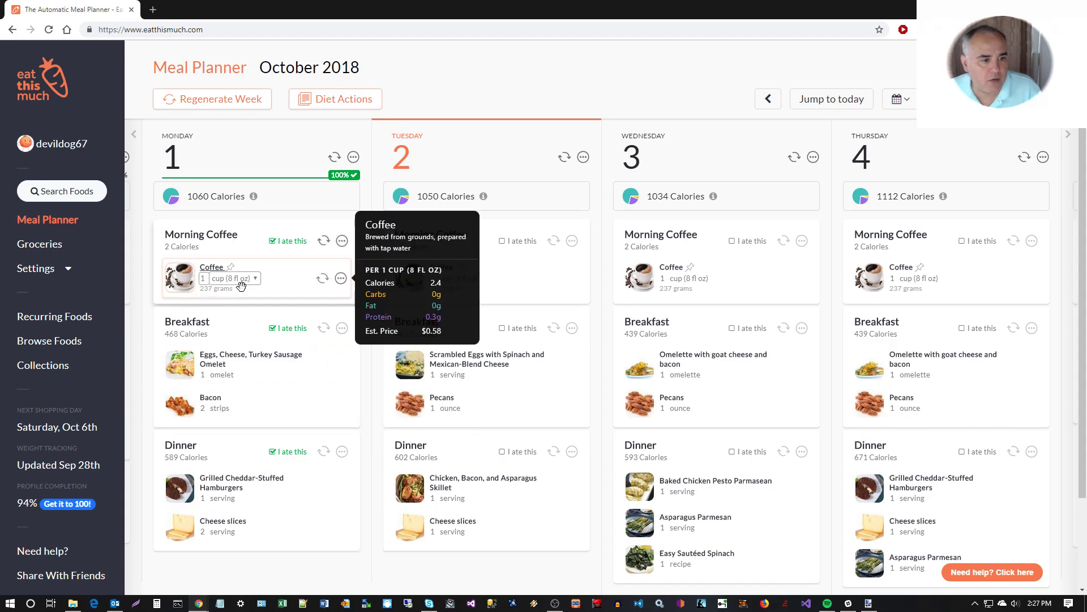
Check the nutrition of Monday's breakfast and dinner foods, and view the Cheese slices recipe before closing it.
{"action": "mouse_move", "coordinate": [262, 363]}
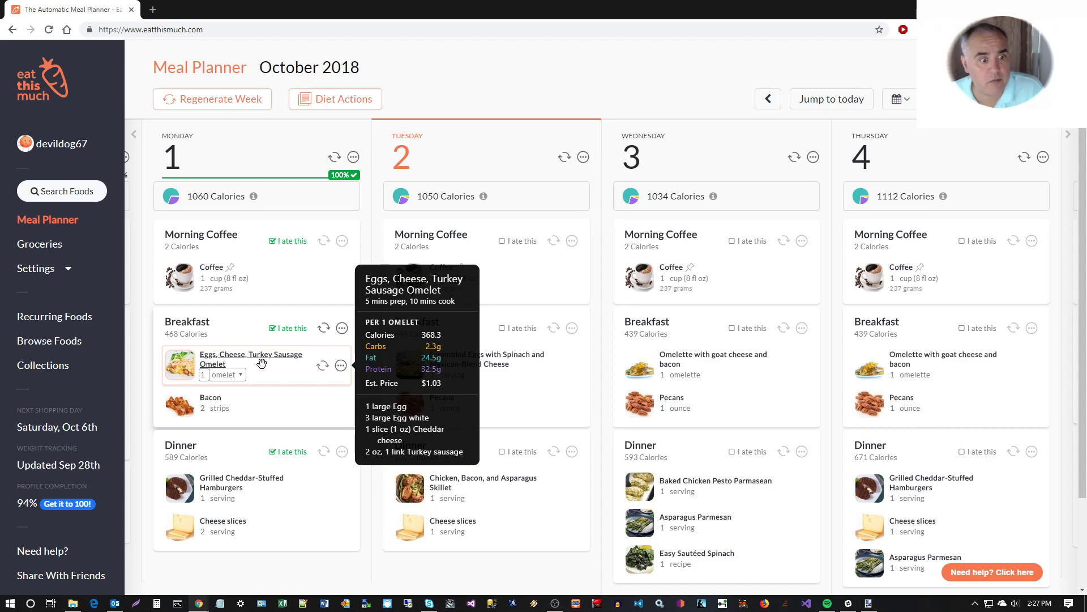
{"action": "mouse_move", "coordinate": [257, 401]}
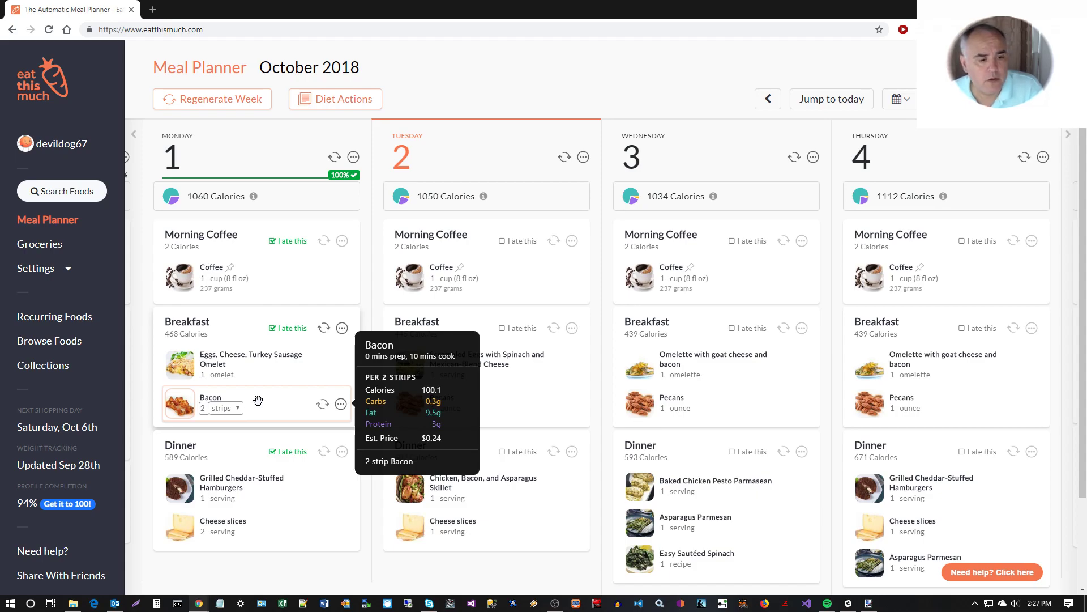
{"action": "mouse_move", "coordinate": [274, 490]}
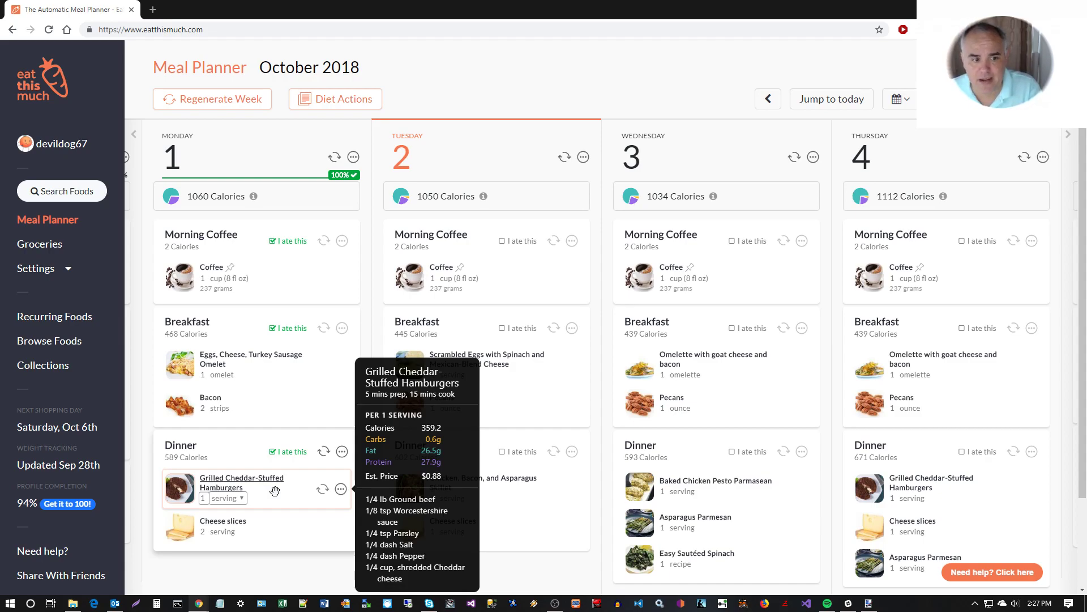
{"action": "mouse_move", "coordinate": [261, 534]}
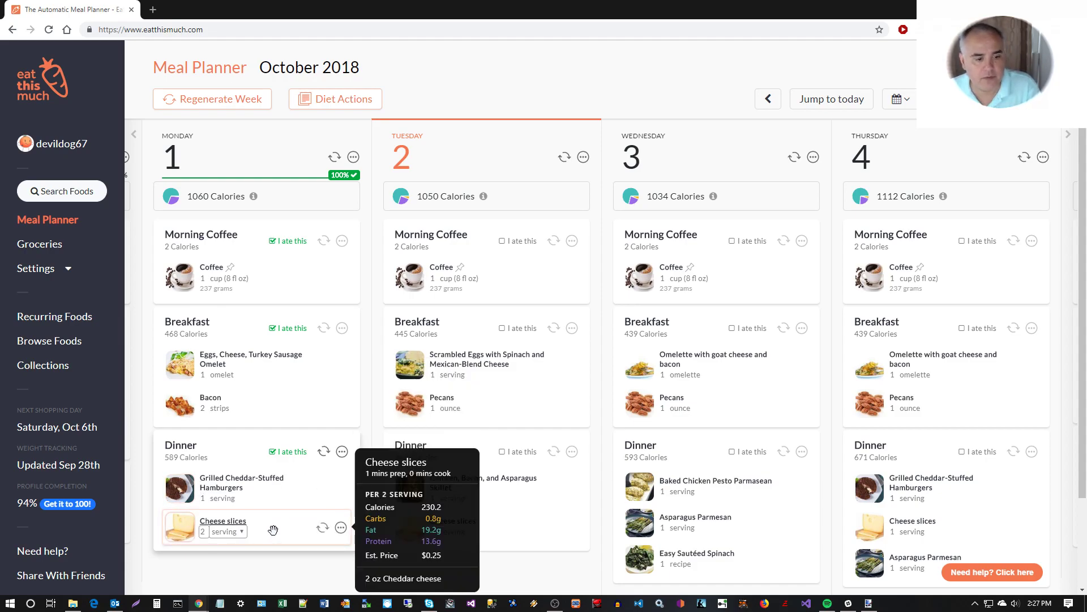
{"action": "left_click", "coordinate": [242, 528]}
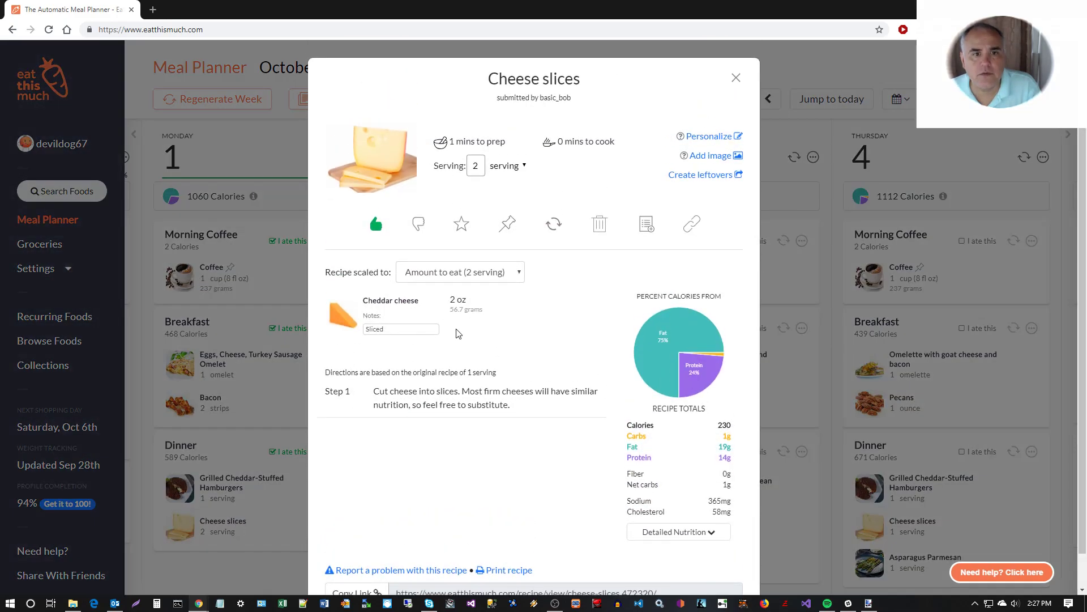
{"action": "mouse_move", "coordinate": [486, 309]}
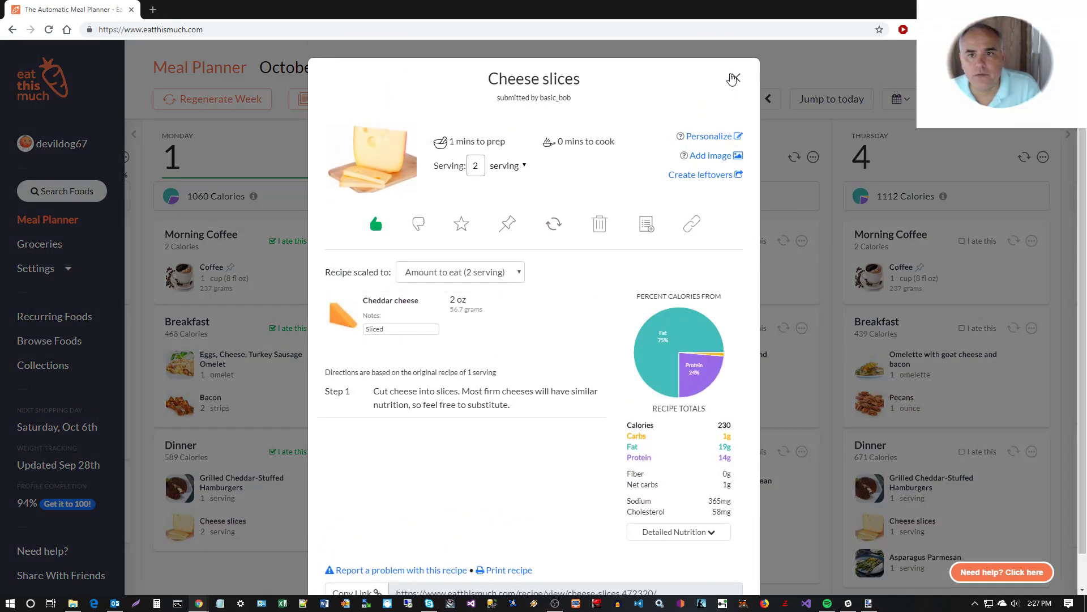
{"action": "left_click", "coordinate": [735, 78]}
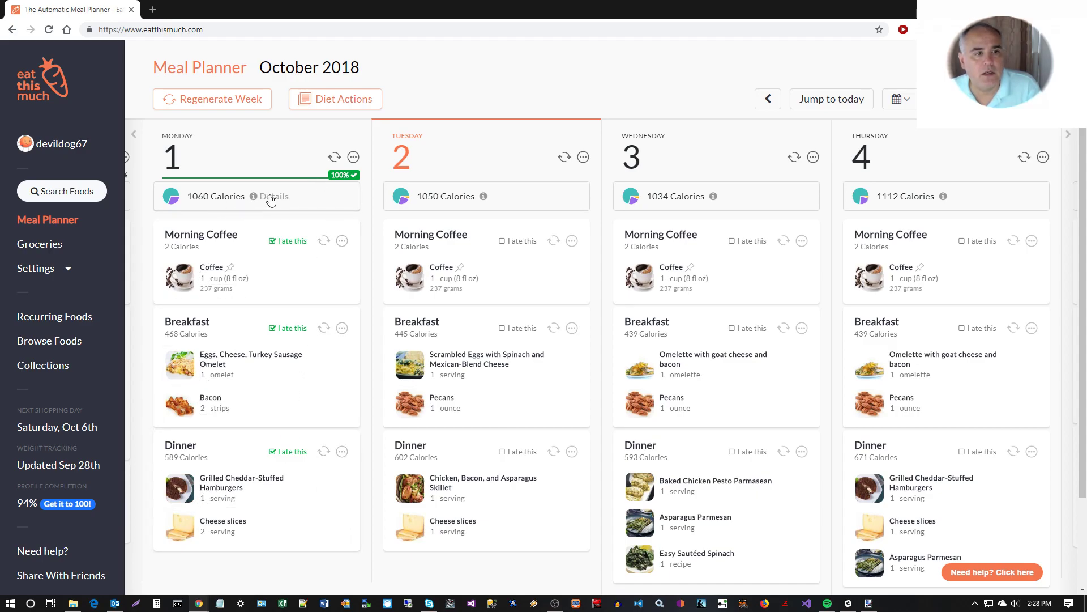
View Monday's calorie and macro breakdown against its targets, including the more detailed nutrition list.
{"action": "left_click", "coordinate": [270, 198]}
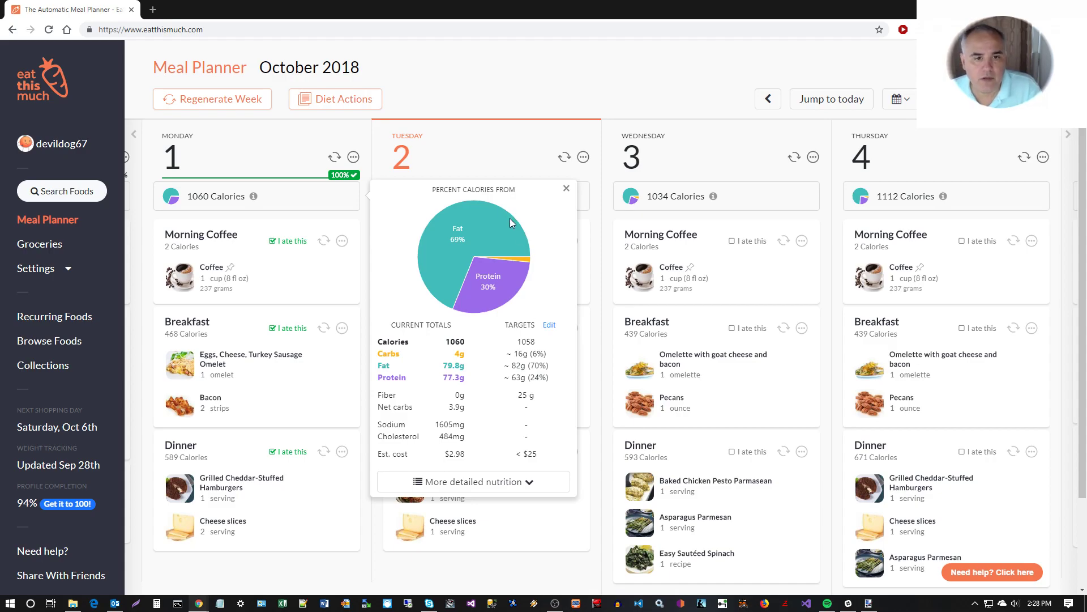
{"action": "left_click", "coordinate": [531, 483]}
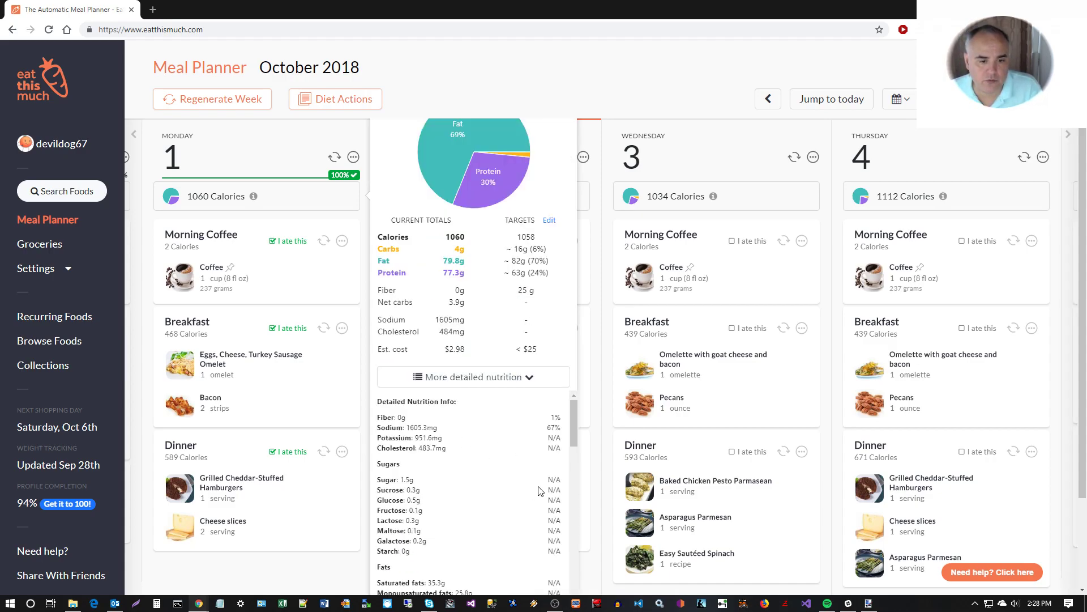
{"action": "mouse_move", "coordinate": [574, 414]}
{"action": "left_mouse_down"}
{"action": "mouse_move", "coordinate": [570, 563]}
{"action": "mouse_move", "coordinate": [583, 413]}
{"action": "left_mouse_up"}
{"action": "left_click", "coordinate": [540, 378]}
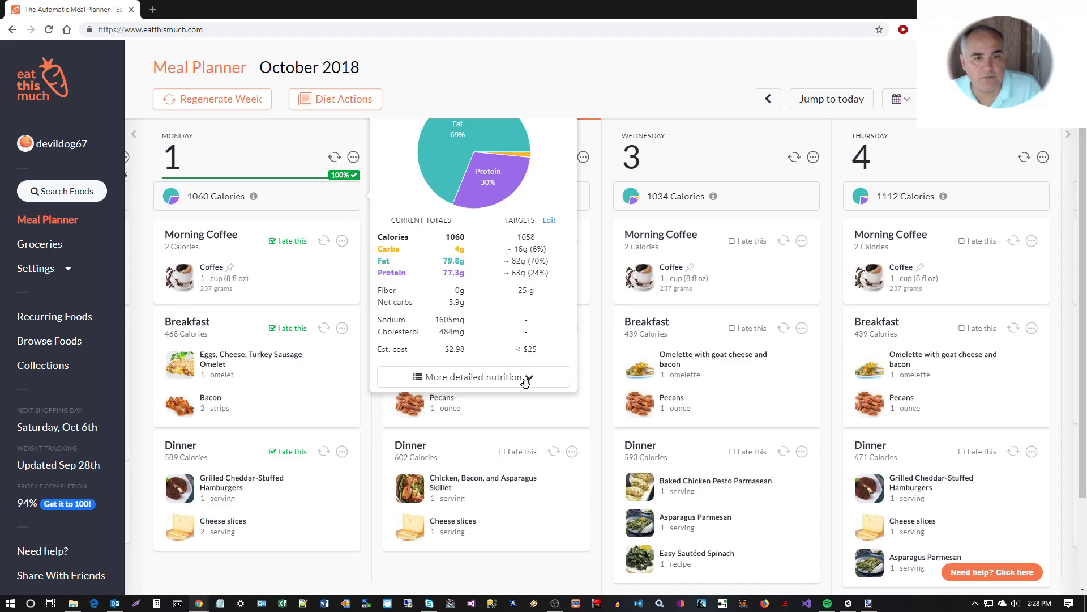
{"action": "left_click", "coordinate": [473, 377]}
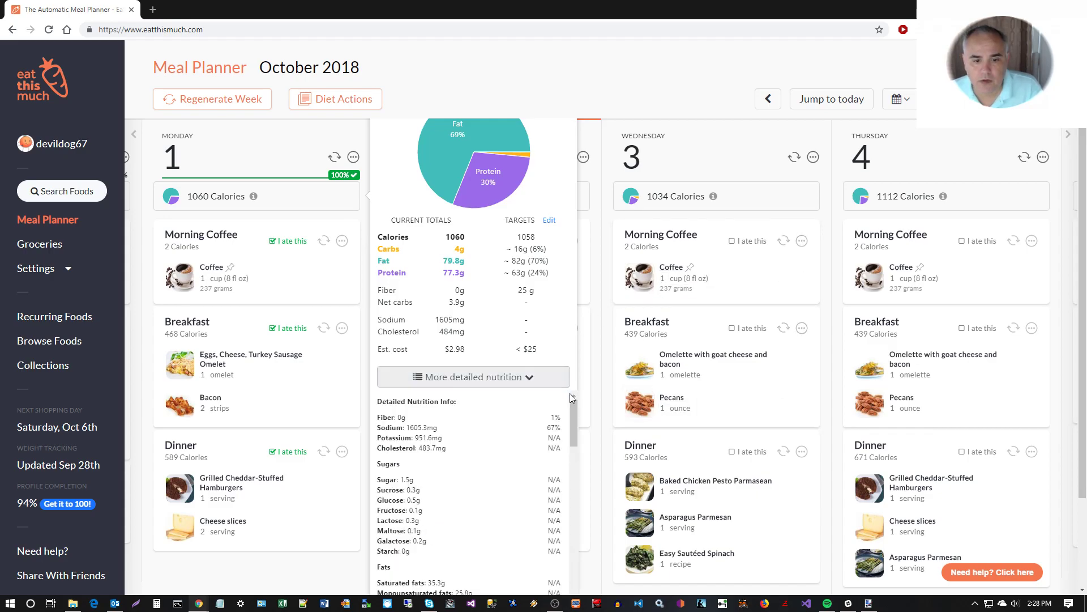
{"action": "scroll", "coordinate": [602, 233], "scroll_direction": "down", "scroll_amount": 2}
{"action": "scroll", "coordinate": [603, 215], "scroll_direction": "up", "scroll_amount": 2}
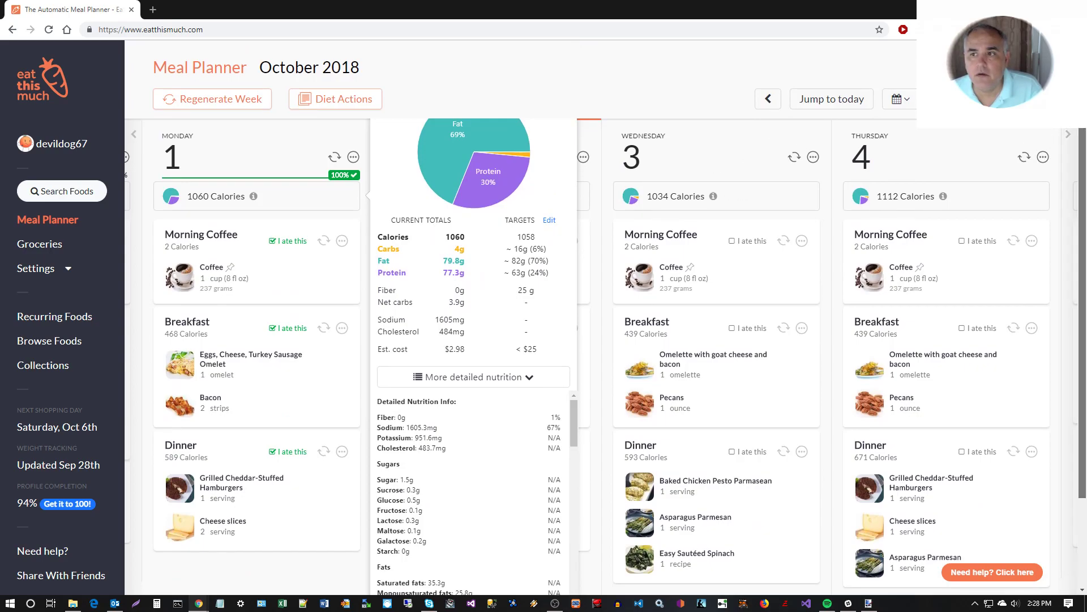
View and close Wednesday's calorie and macro breakdown, and collapse Monday's detailed nutrition list.
{"action": "left_click", "coordinate": [139, 146]}
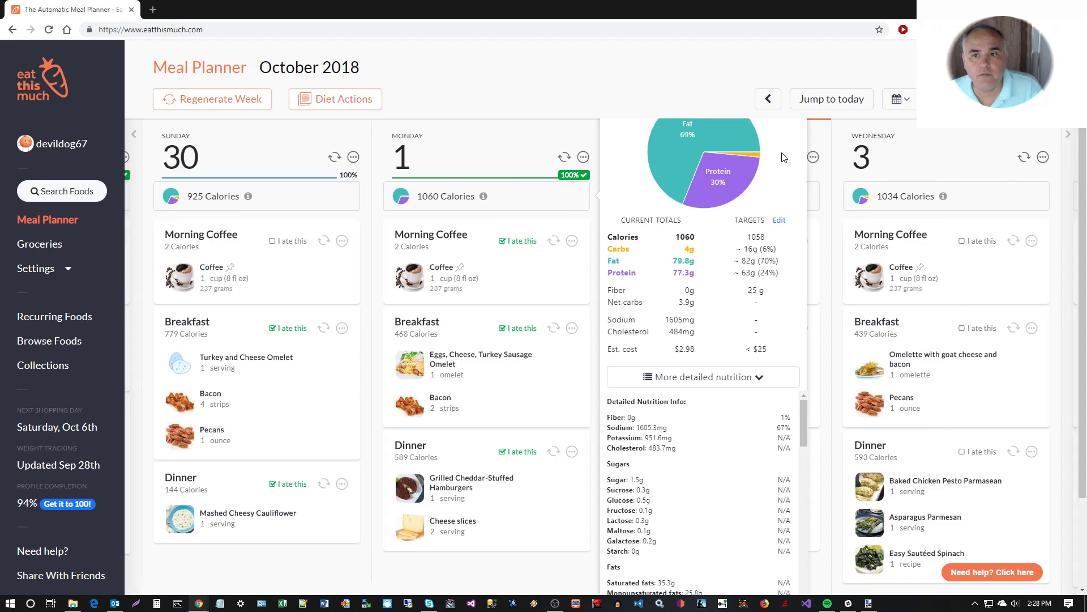
{"action": "left_click", "coordinate": [850, 195]}
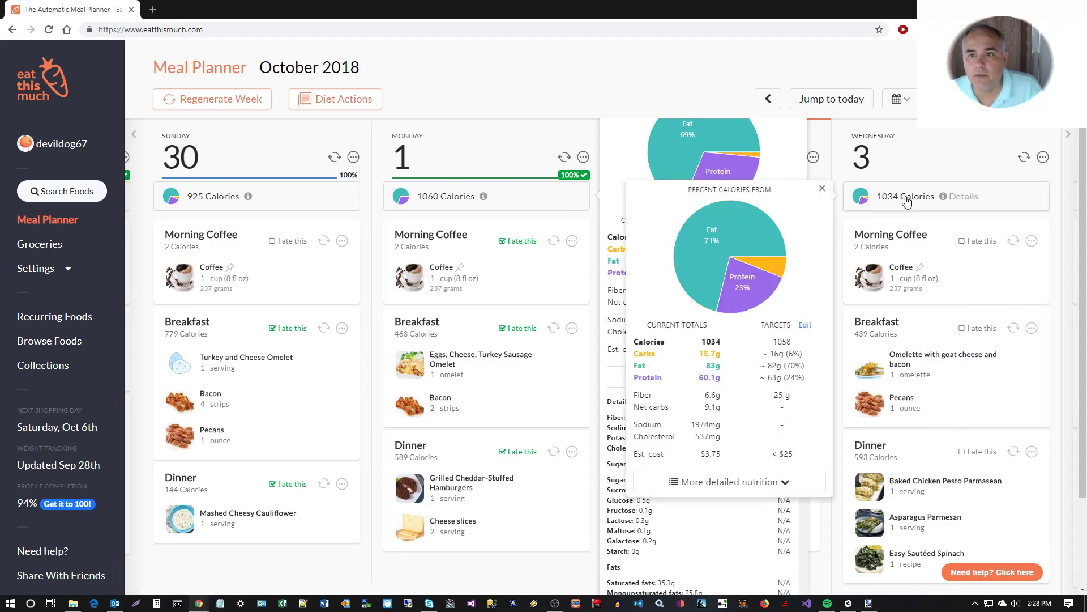
{"action": "left_click", "coordinate": [822, 188]}
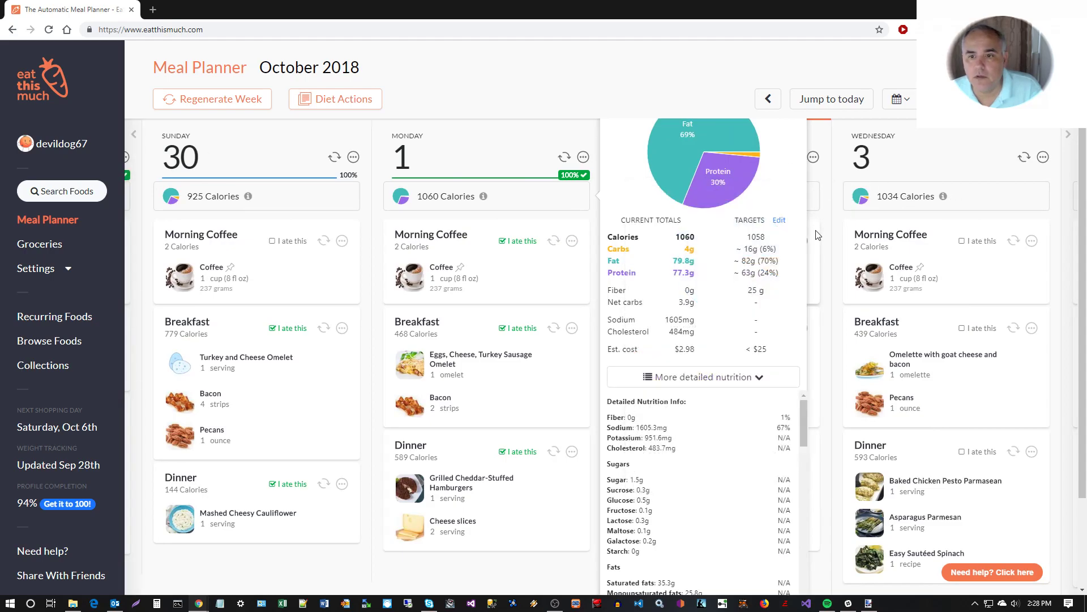
{"action": "left_click", "coordinate": [784, 378]}
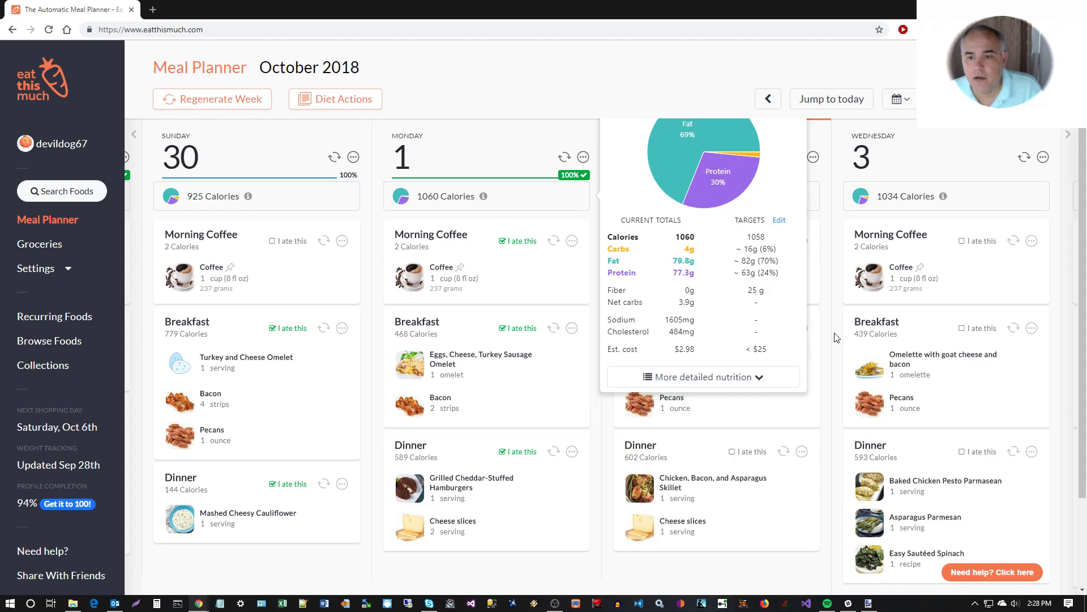
Regenerate Thursday the 4th's breakfast three times, checking the nutrition of the suggested Hummus Eggs along the way.
{"action": "left_click", "coordinate": [1067, 313]}
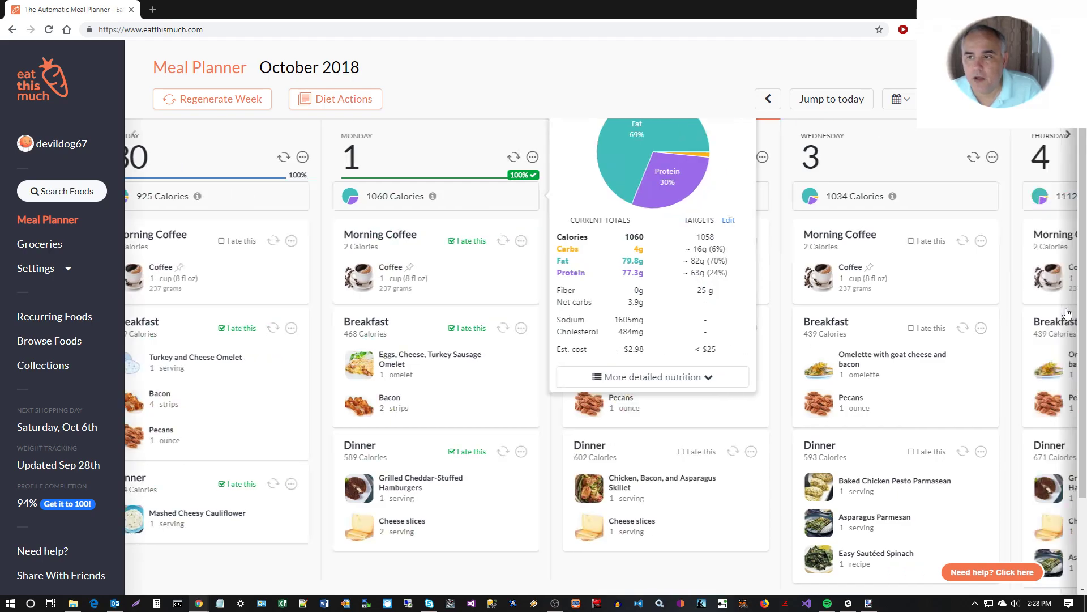
{"action": "left_click", "coordinate": [1067, 313]}
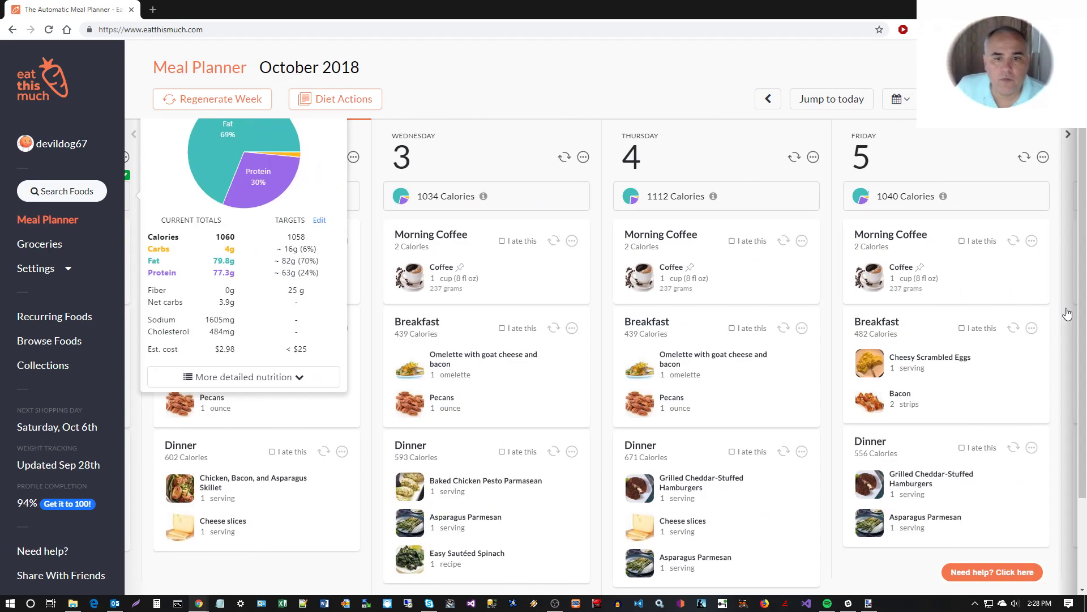
{"action": "mouse_move", "coordinate": [455, 379]}
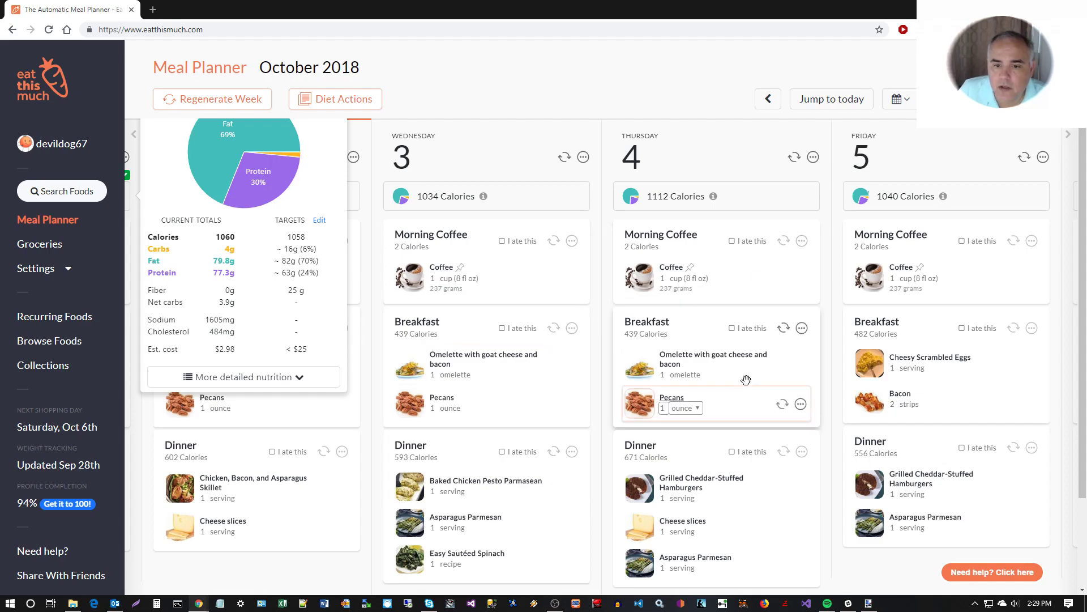
{"action": "mouse_move", "coordinate": [702, 365]}
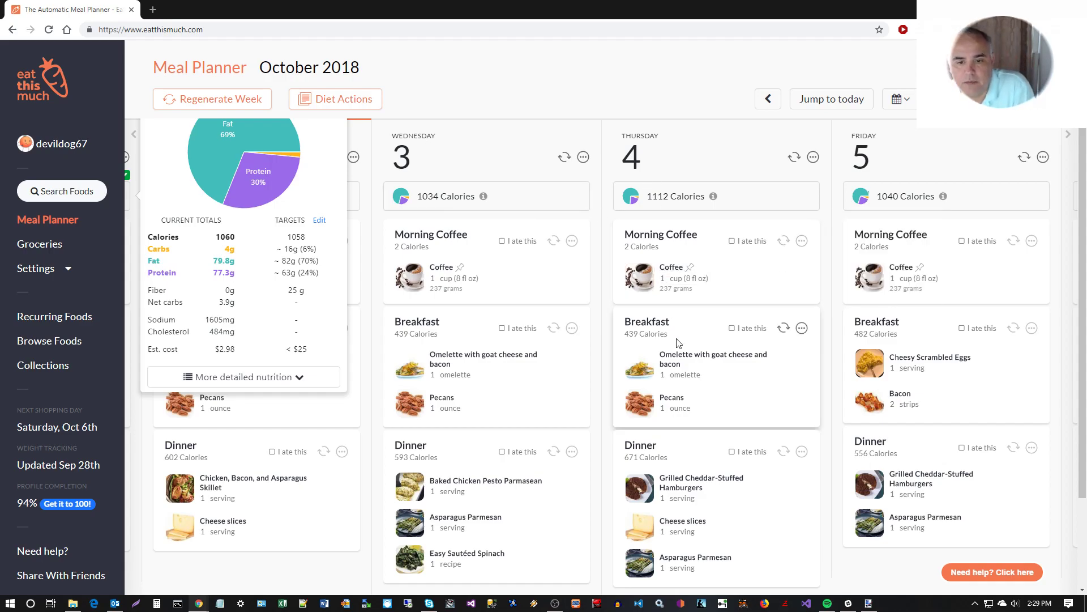
{"action": "left_click", "coordinate": [781, 329]}
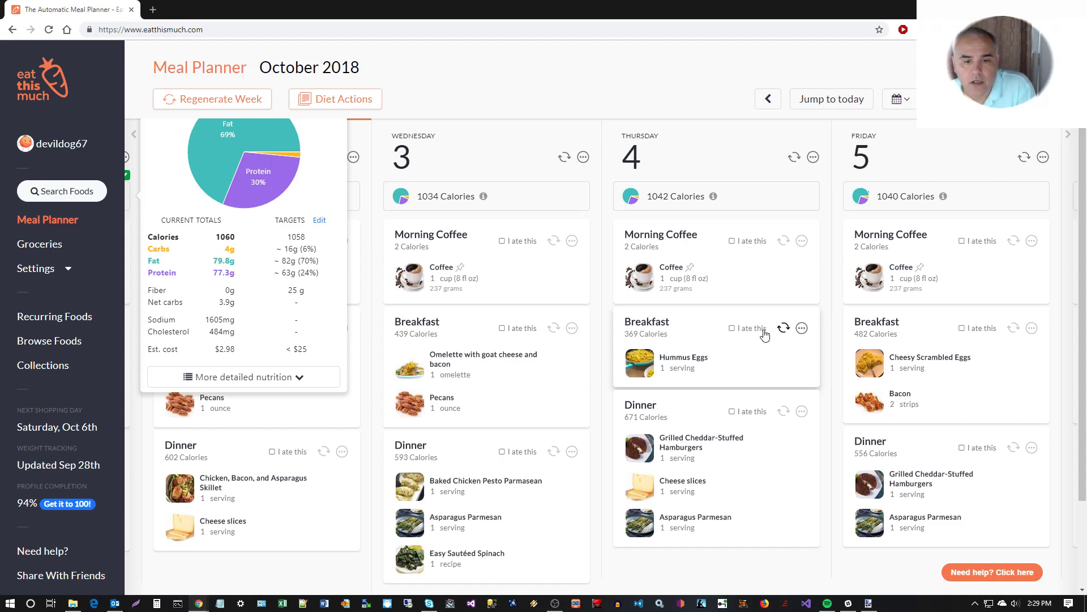
{"action": "mouse_move", "coordinate": [687, 358]}
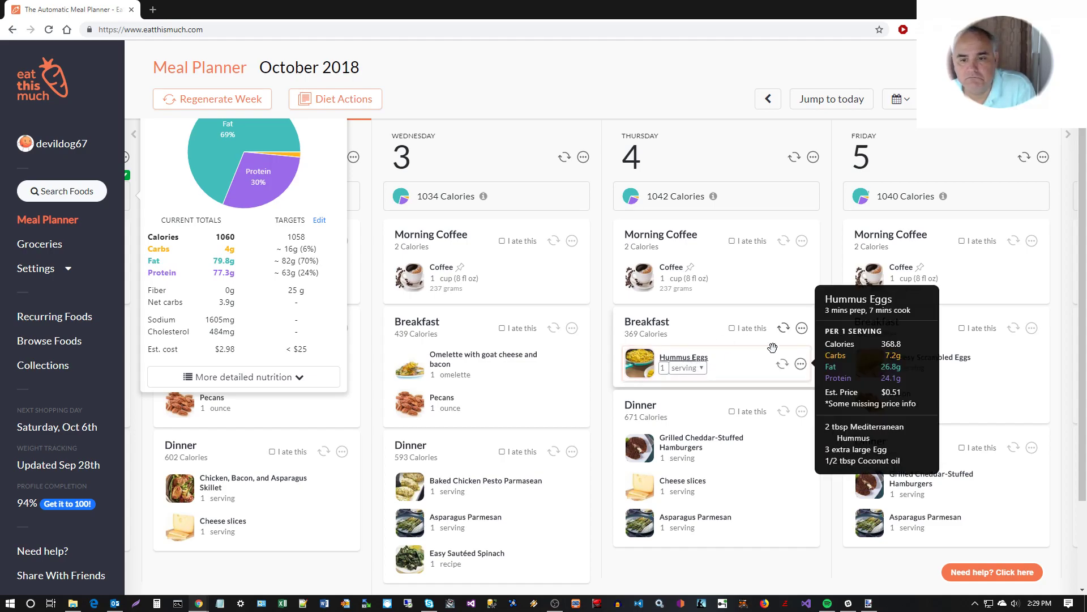
{"action": "left_click", "coordinate": [783, 329]}
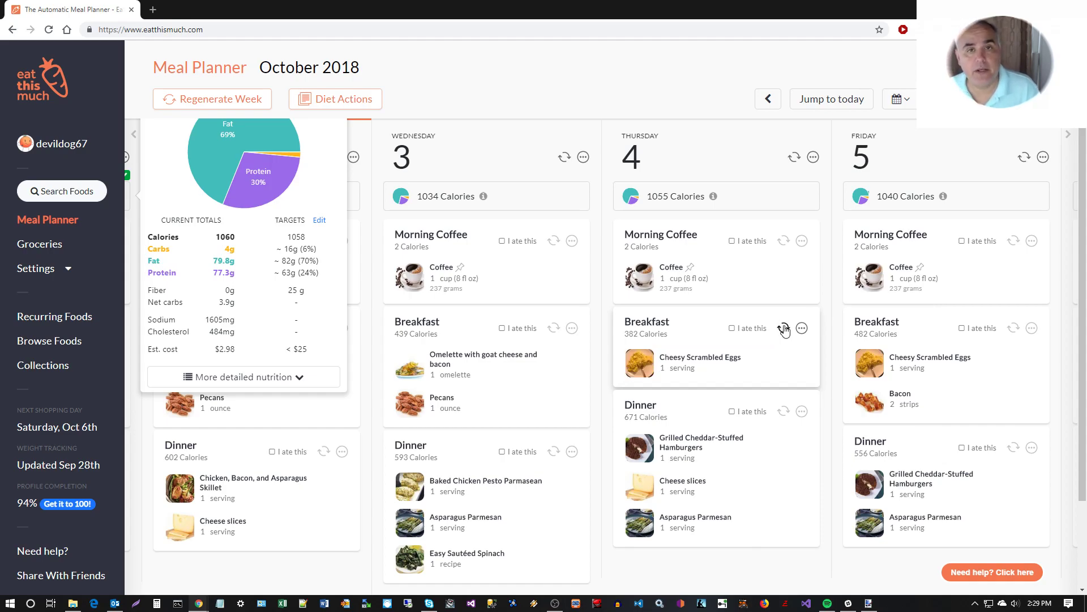
{"action": "left_click", "coordinate": [784, 329]}
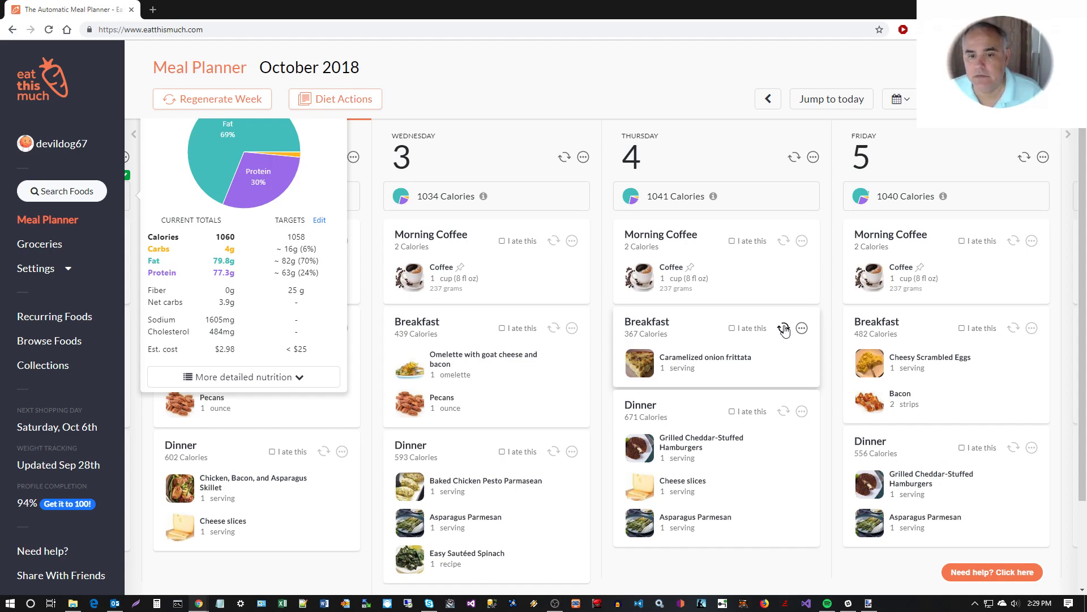
View the Caramelized onion frittata recipe in Thursday's breakfast, checking its ingredients' nutrition and cooking directions before closing it.
{"action": "left_click", "coordinate": [706, 366]}
{"action": "mouse_move", "coordinate": [369, 301]}
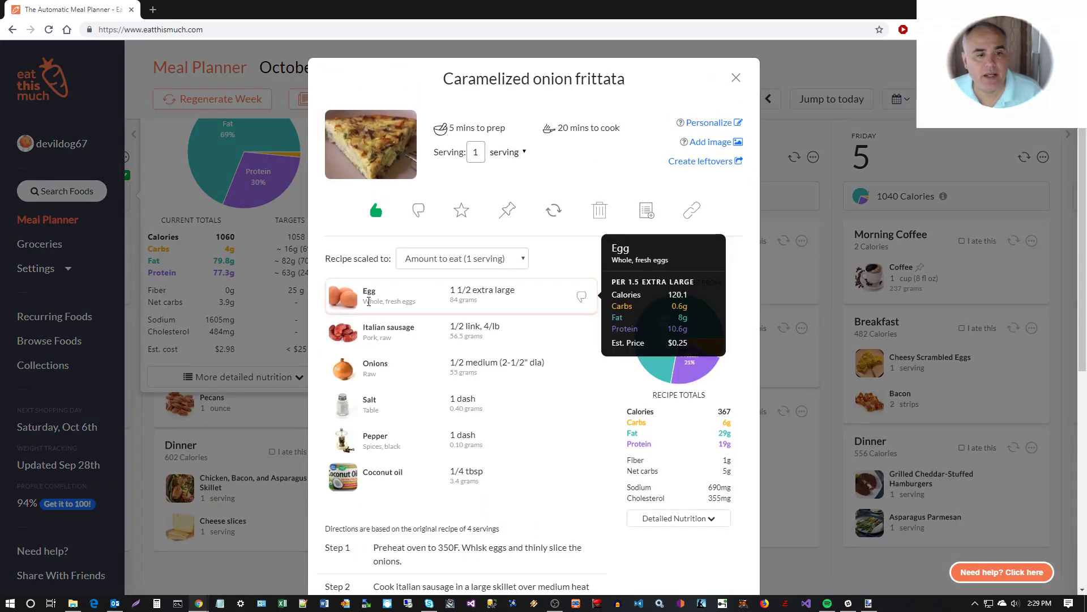
{"action": "mouse_move", "coordinate": [376, 412]}
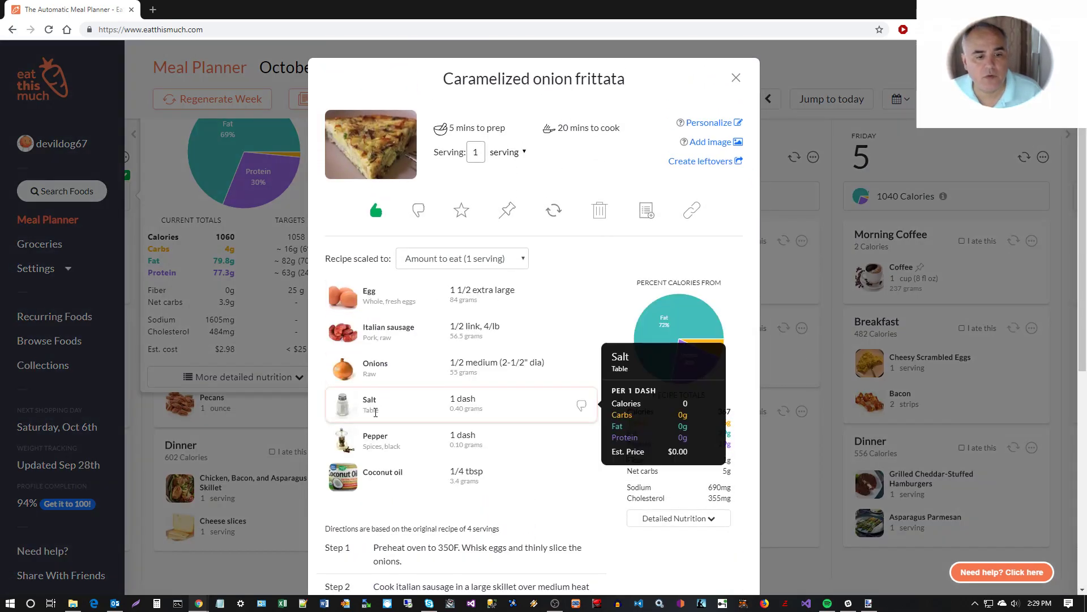
{"action": "mouse_move", "coordinate": [396, 477]}
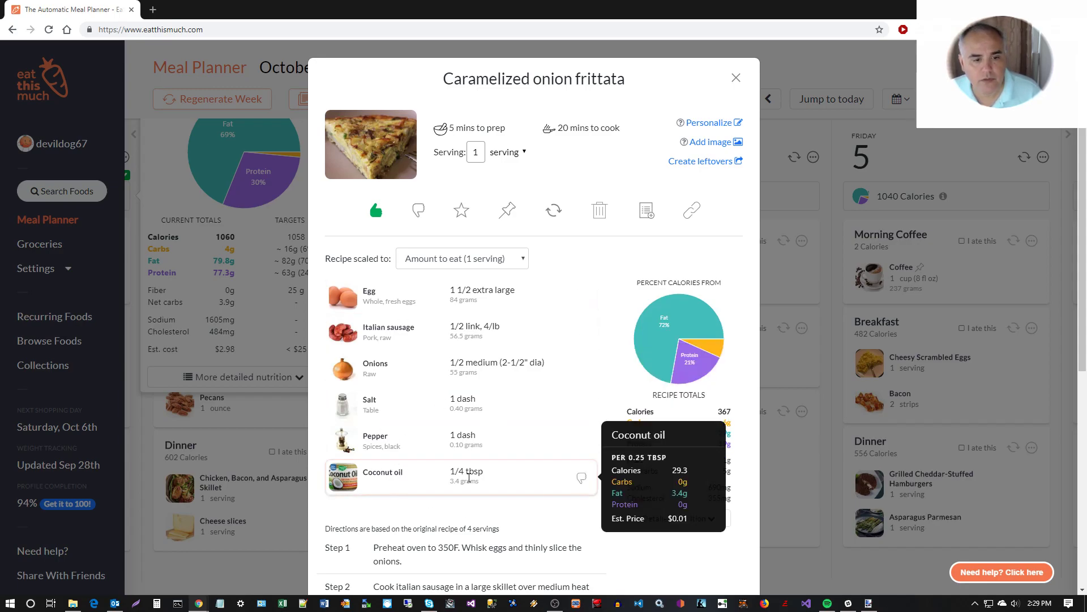
{"action": "scroll", "coordinate": [476, 481], "scroll_direction": "down", "scroll_amount": 4}
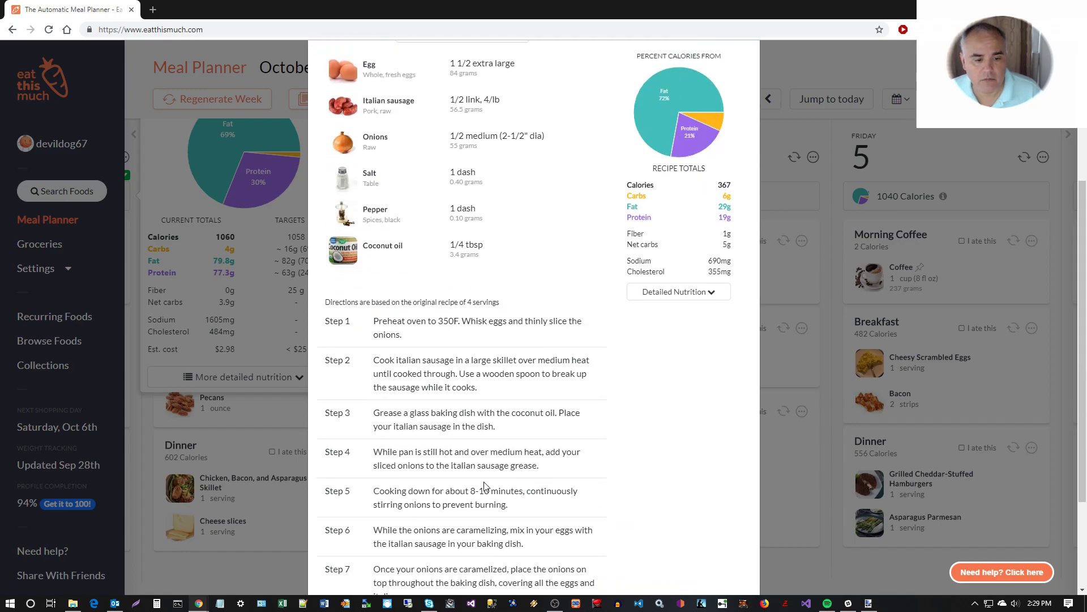
{"action": "scroll", "coordinate": [419, 372], "scroll_direction": "down", "scroll_amount": 2}
{"action": "scroll", "coordinate": [623, 441], "scroll_direction": "up", "scroll_amount": 6}
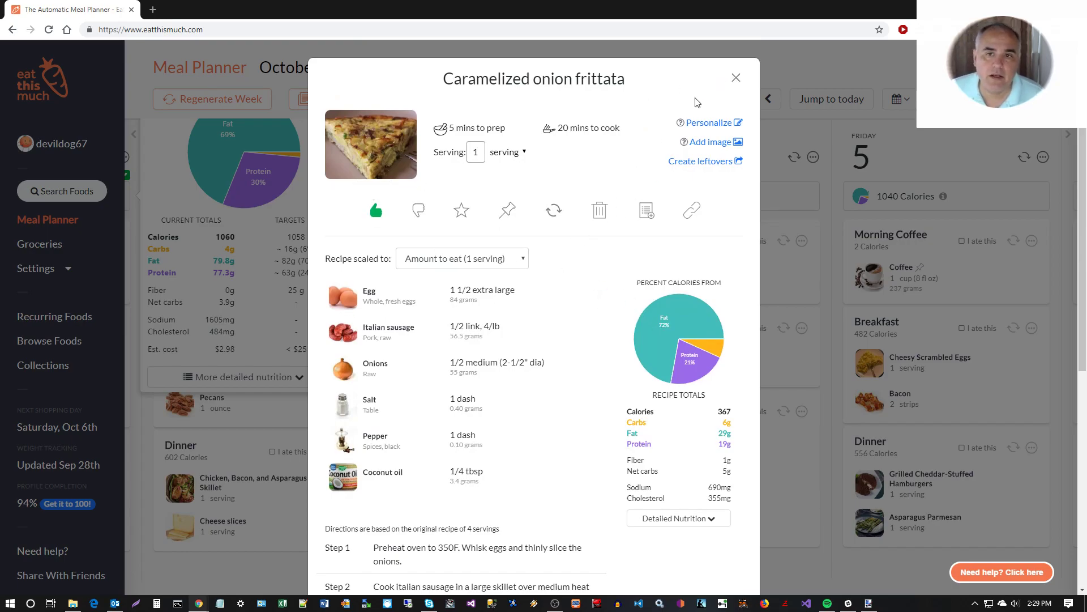
{"action": "left_click", "coordinate": [735, 79]}
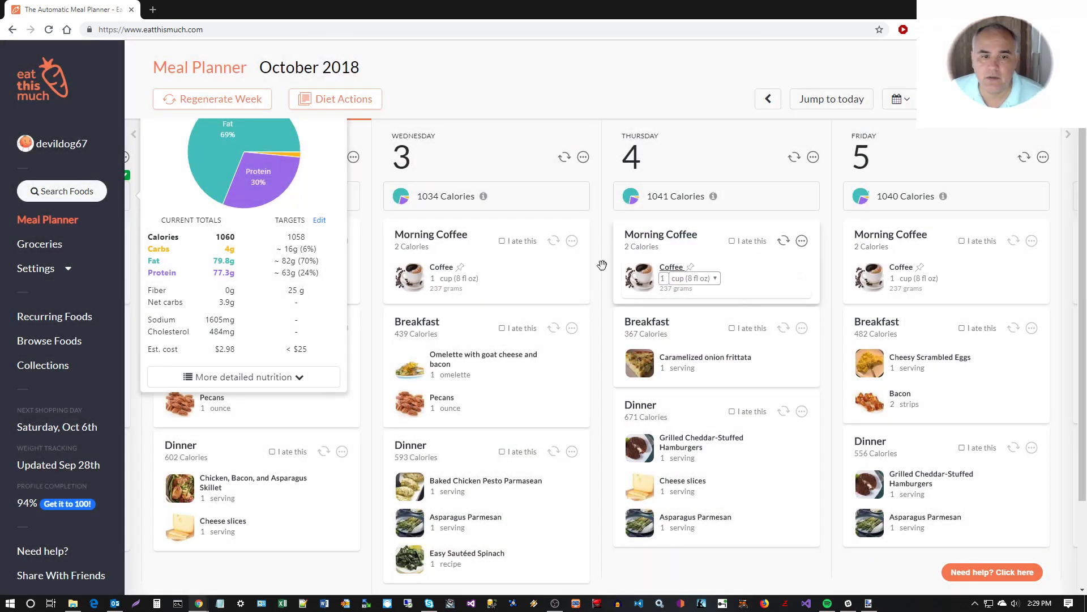
Look over the options for Wednesday's breakfast, and view and close its Omelette with goat cheese and bacon recipe.
{"action": "left_click", "coordinate": [572, 329]}
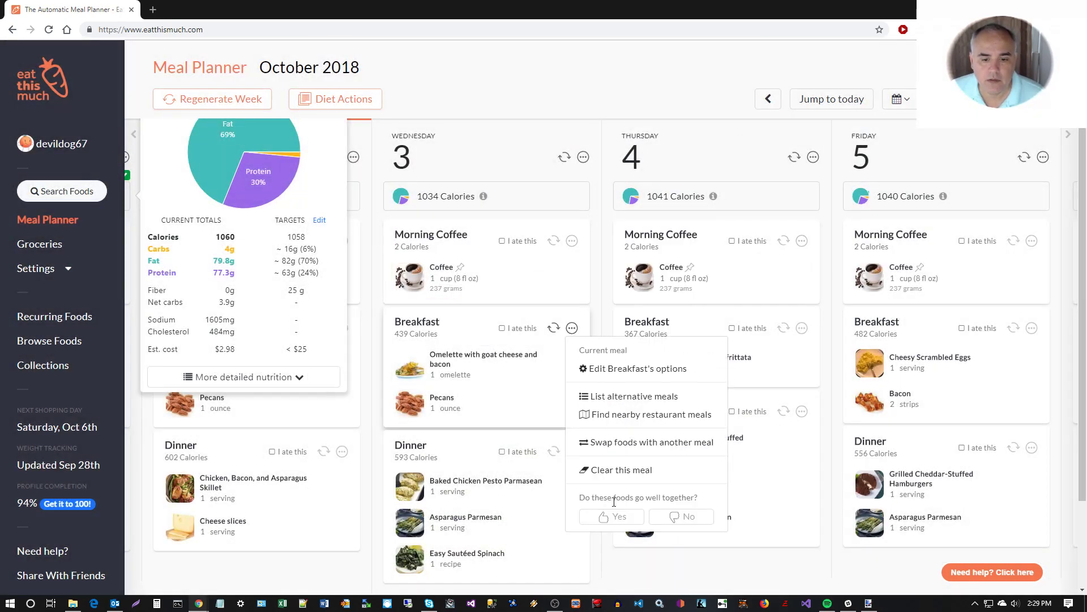
{"action": "left_click", "coordinate": [486, 357]}
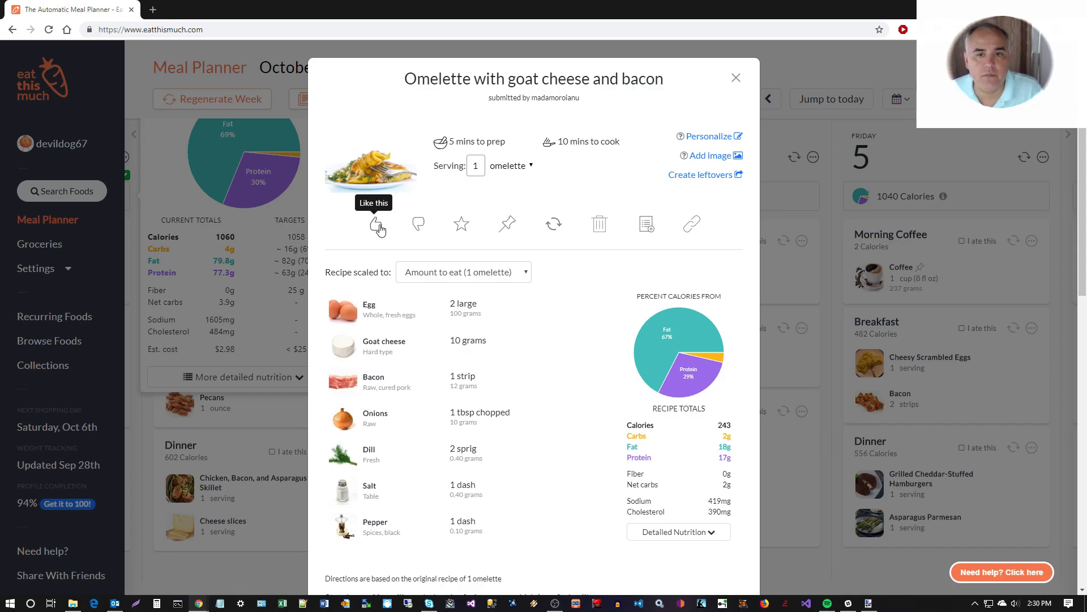
{"action": "left_click", "coordinate": [736, 78]}
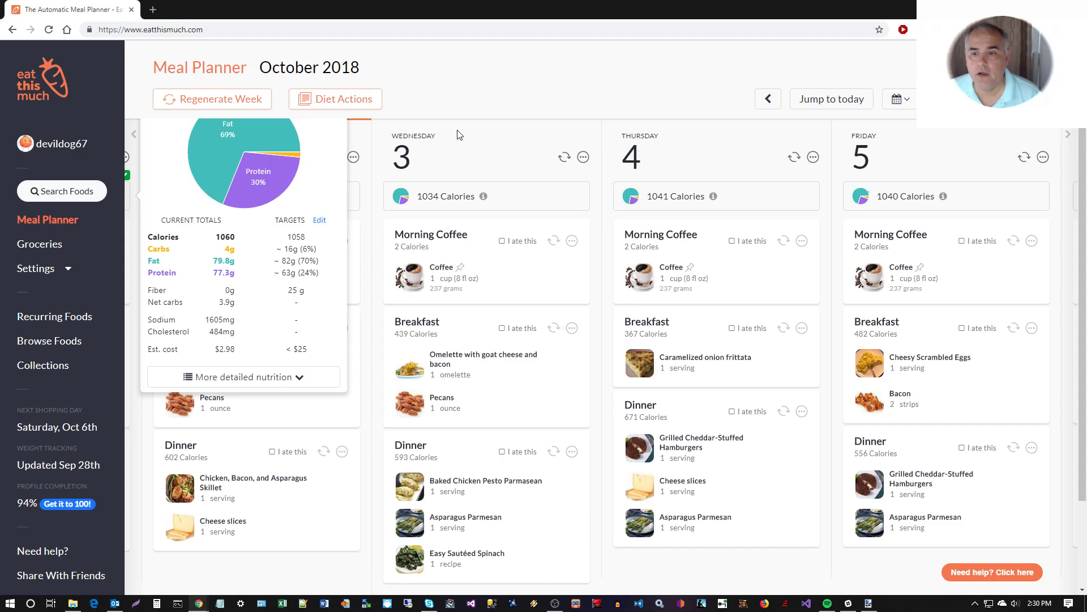
View the diet actions available for saving, loading, printing or emailing meal plans.
{"action": "left_click", "coordinate": [352, 100]}
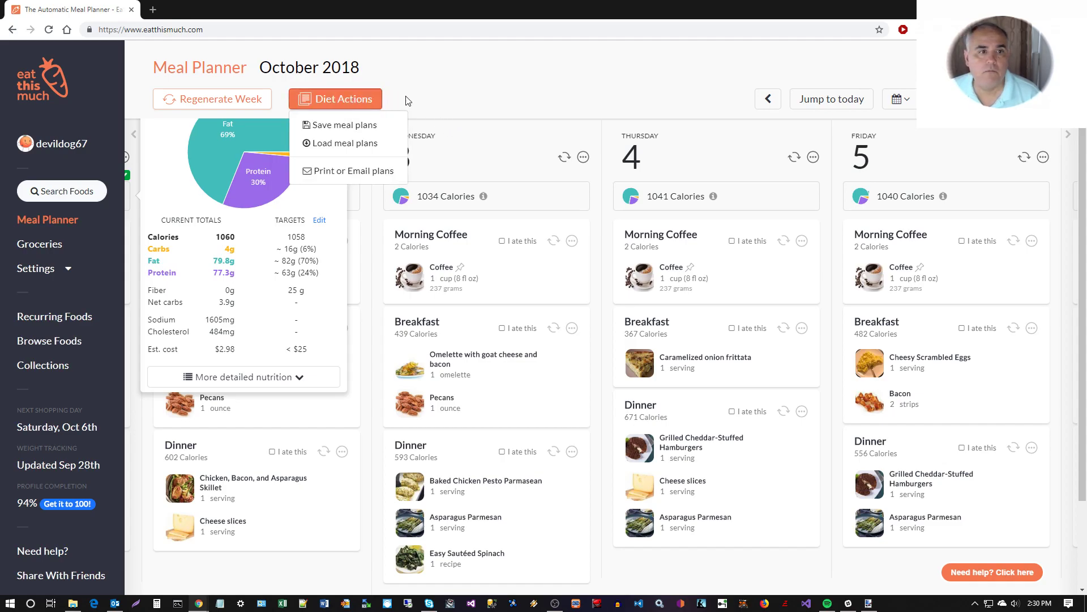
{"action": "left_click", "coordinate": [439, 100]}
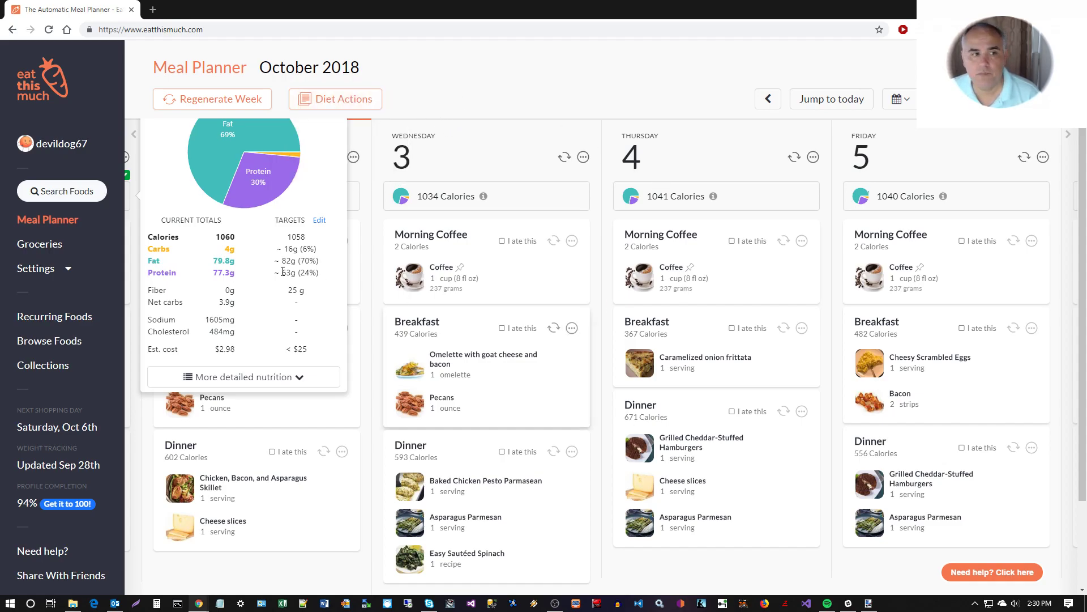
Open the groceries page and review the grocery list and pantry, checking the nutrition and planned recipes for the pantry's egg white.
{"action": "left_click", "coordinate": [48, 246]}
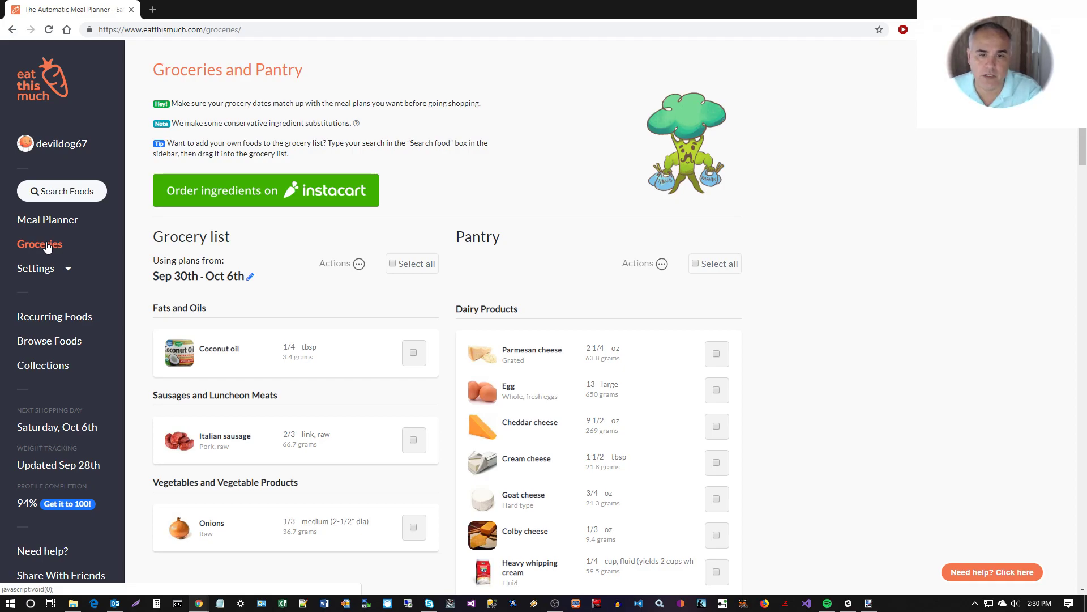
{"action": "scroll", "coordinate": [821, 251], "scroll_direction": "down", "scroll_amount": 3}
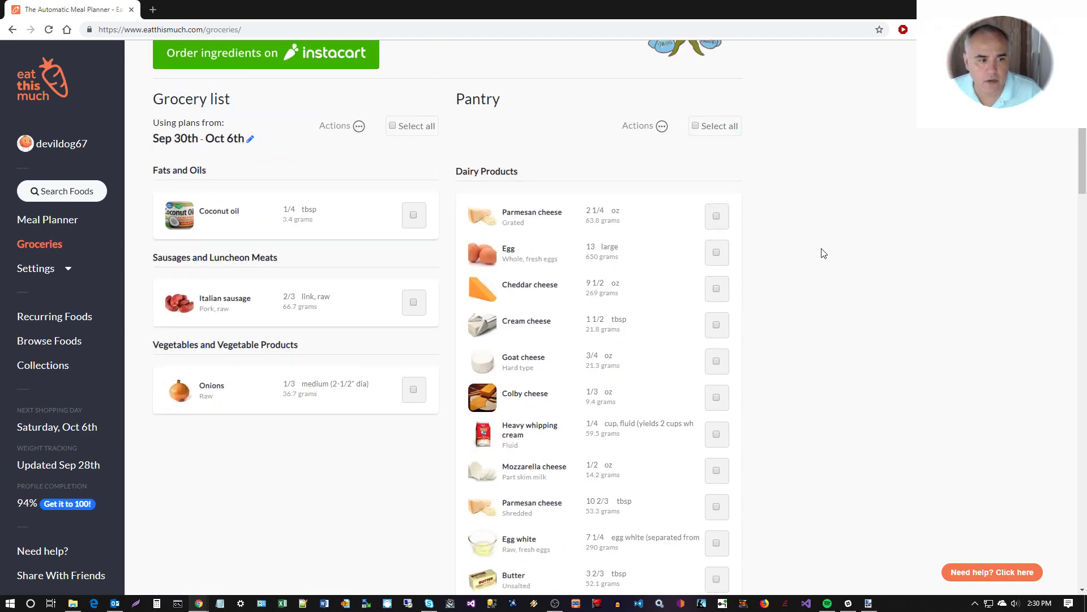
{"action": "scroll", "coordinate": [823, 253], "scroll_direction": "up", "scroll_amount": 2}
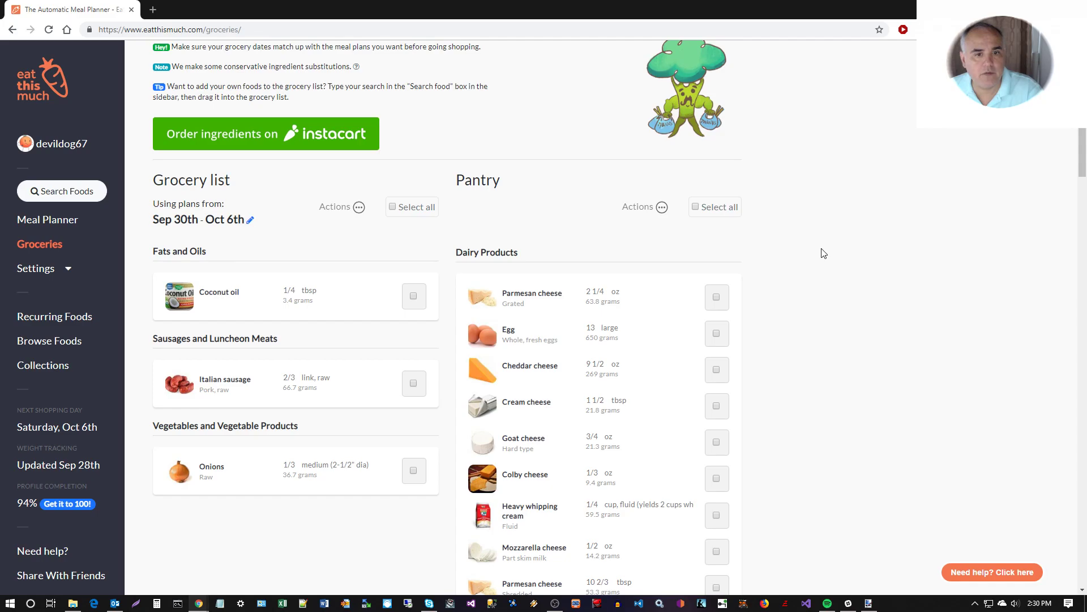
{"action": "scroll", "coordinate": [823, 252], "scroll_direction": "down", "scroll_amount": 2}
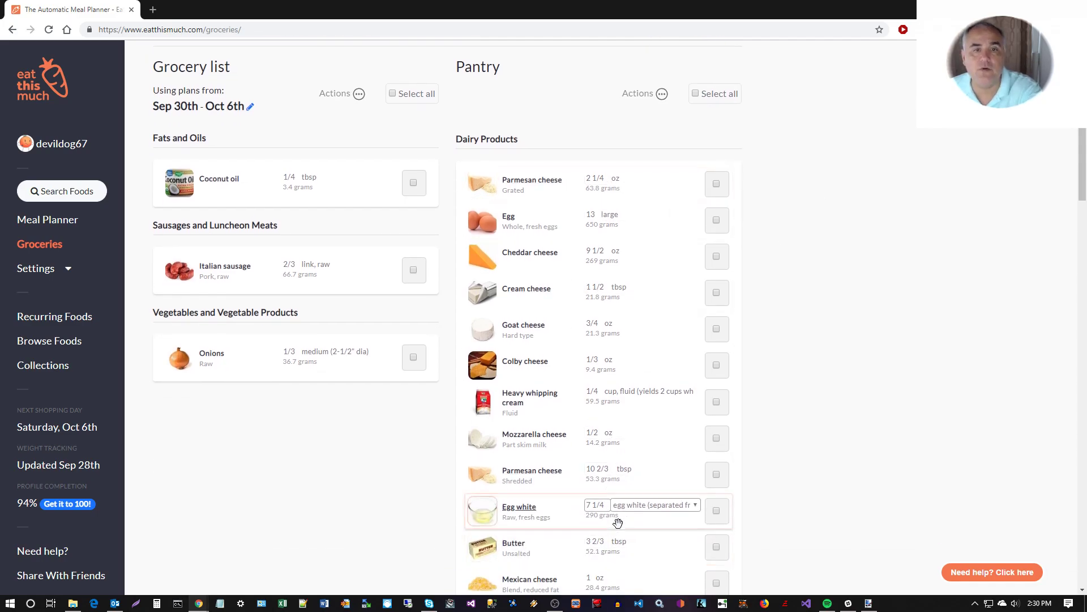
{"action": "mouse_move", "coordinate": [617, 522]}
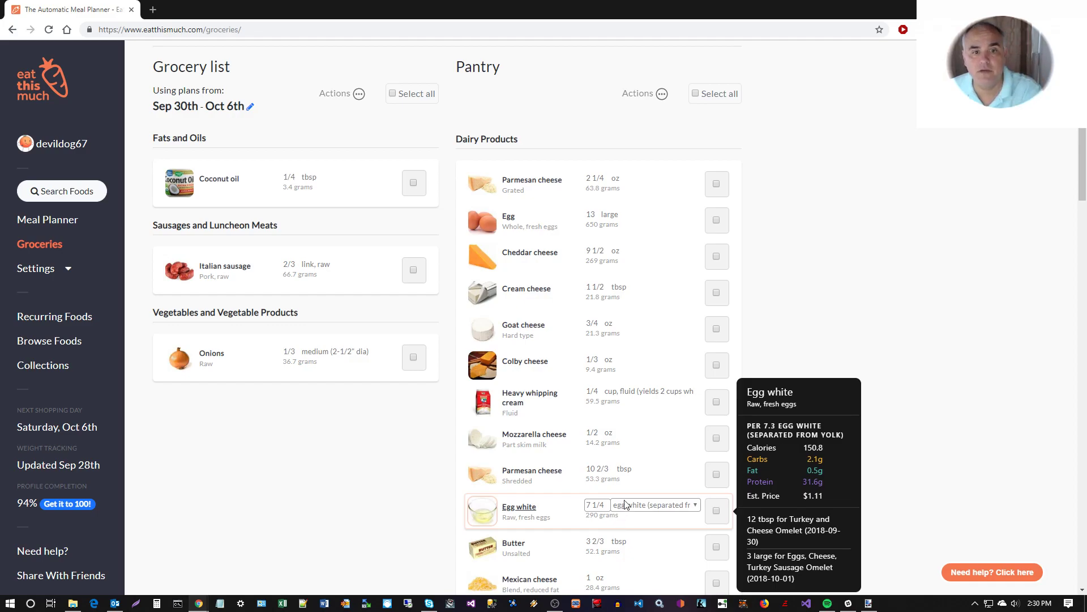
{"action": "mouse_move", "coordinate": [655, 302]}
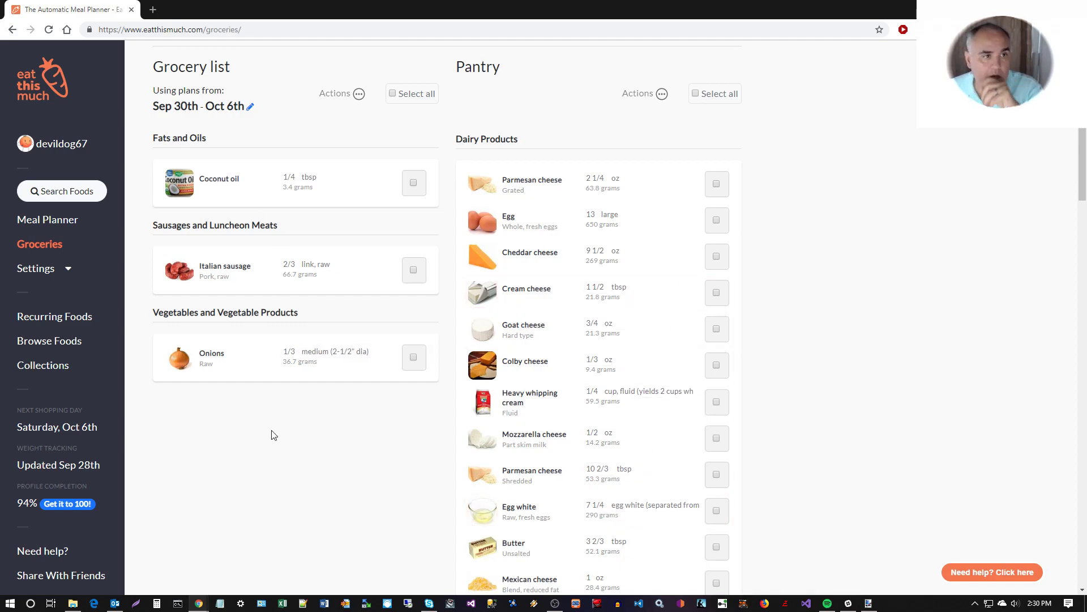
Dismiss the e-mail notification and look through the full grocery list and pantry for Sep 30th - Oct 6th.
{"action": "scroll", "coordinate": [273, 435], "scroll_direction": "up", "scroll_amount": 3}
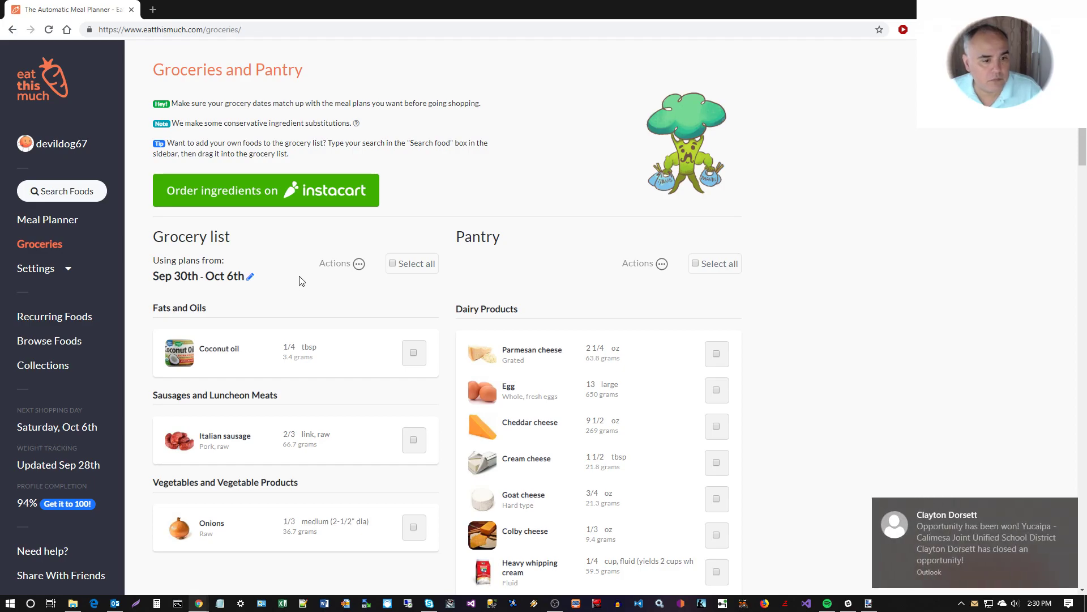
{"action": "left_click", "coordinate": [1065, 510]}
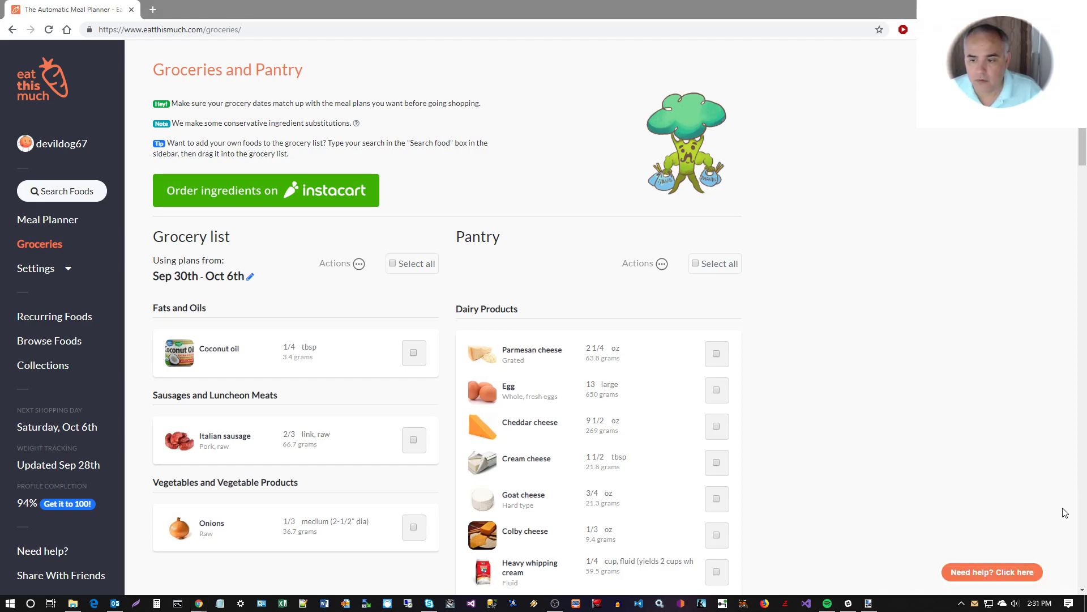
{"action": "scroll", "coordinate": [822, 436], "scroll_direction": "down", "scroll_amount": 10}
{"action": "scroll", "coordinate": [827, 436], "scroll_direction": "up", "scroll_amount": 10}
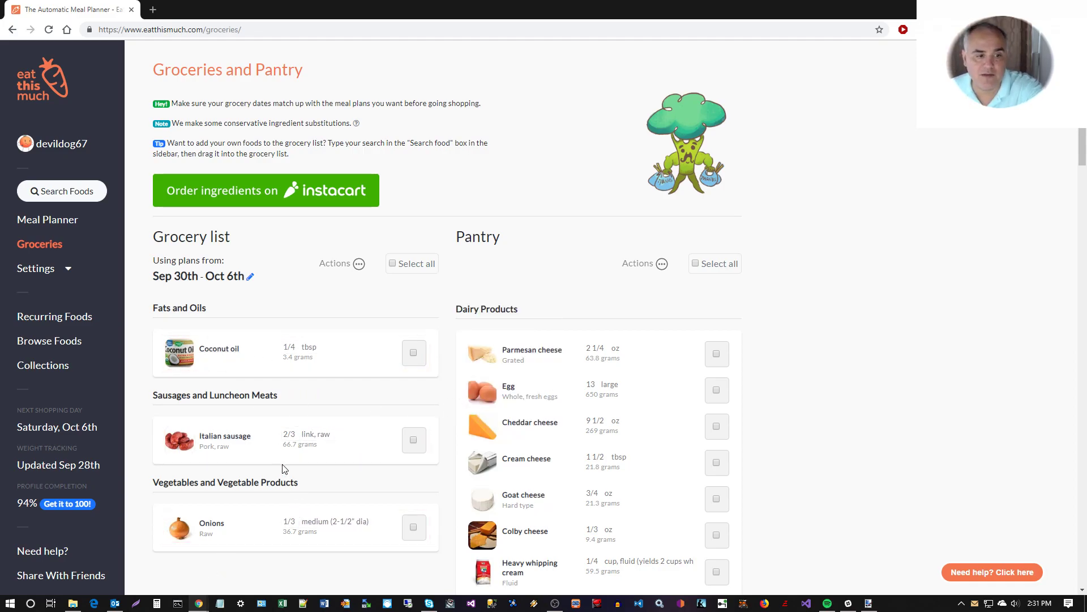
{"action": "scroll", "coordinate": [286, 470], "scroll_direction": "down", "scroll_amount": 5}
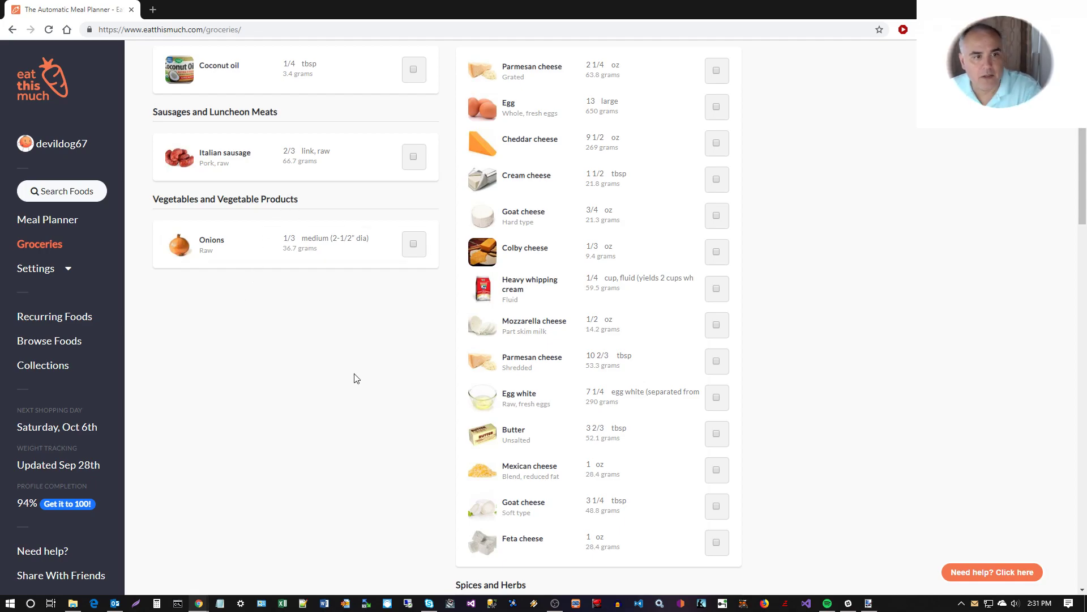
{"action": "scroll", "coordinate": [356, 378], "scroll_direction": "up", "scroll_amount": 5}
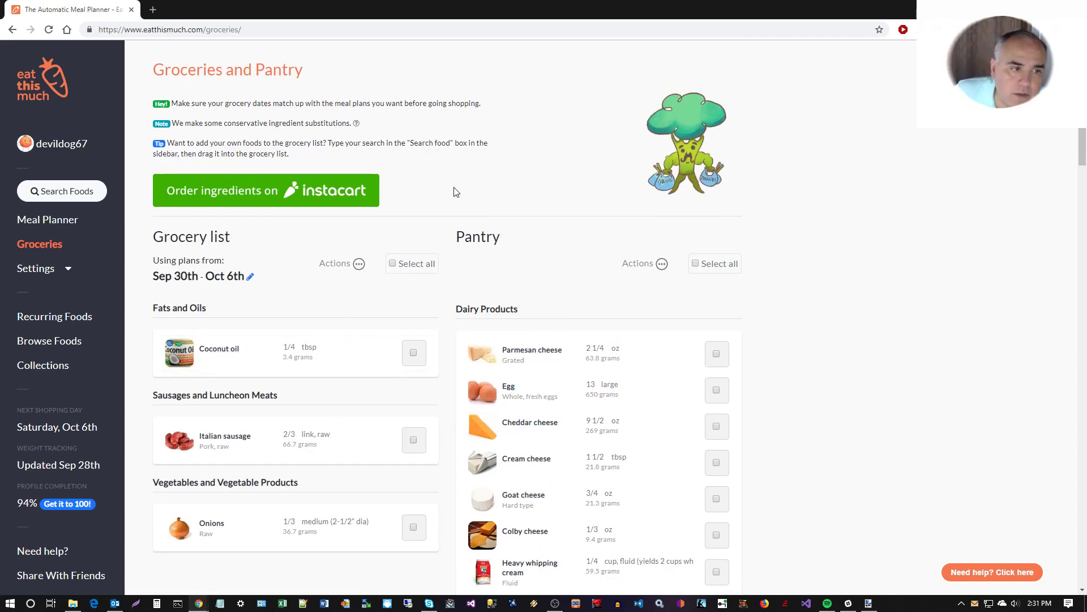
View the information on ordering the grocery list's ingredients through Instacart, close it and glance over the grocery list again.
{"action": "left_click", "coordinate": [324, 198]}
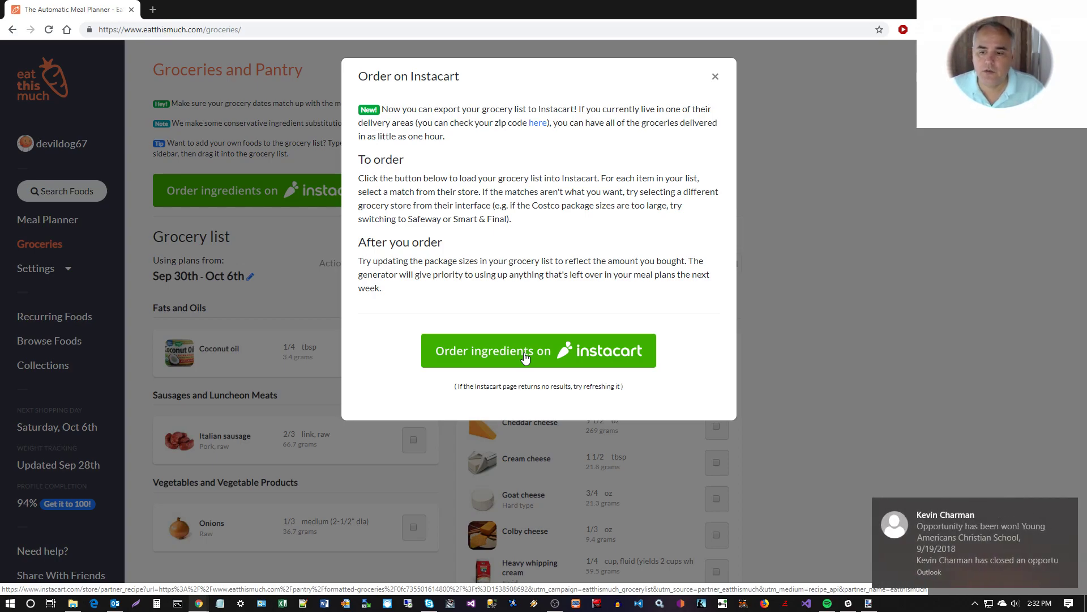
{"action": "left_click", "coordinate": [1072, 509]}
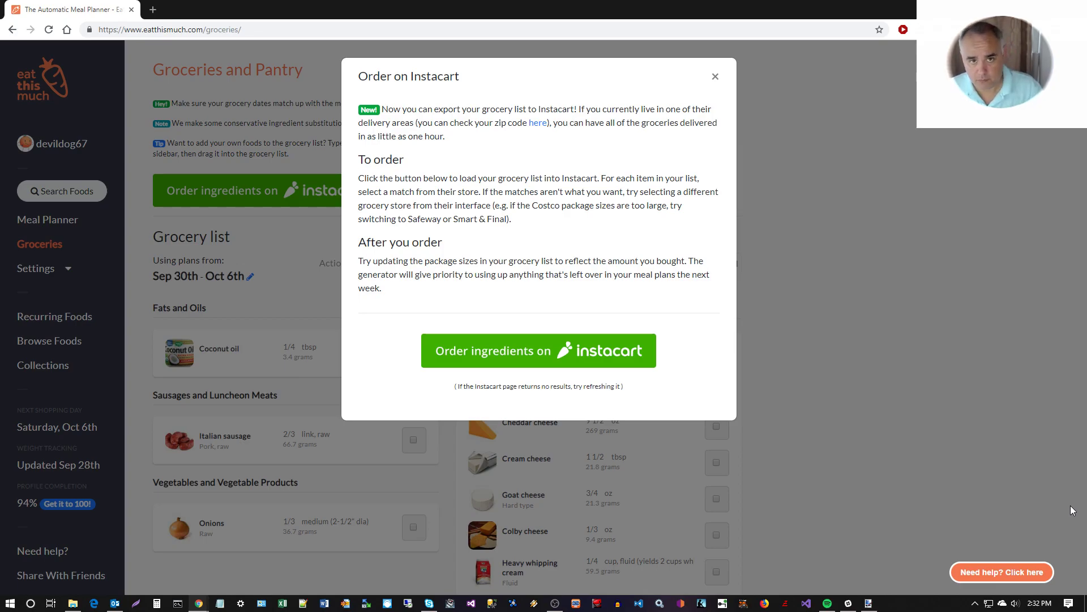
{"action": "left_click", "coordinate": [714, 78]}
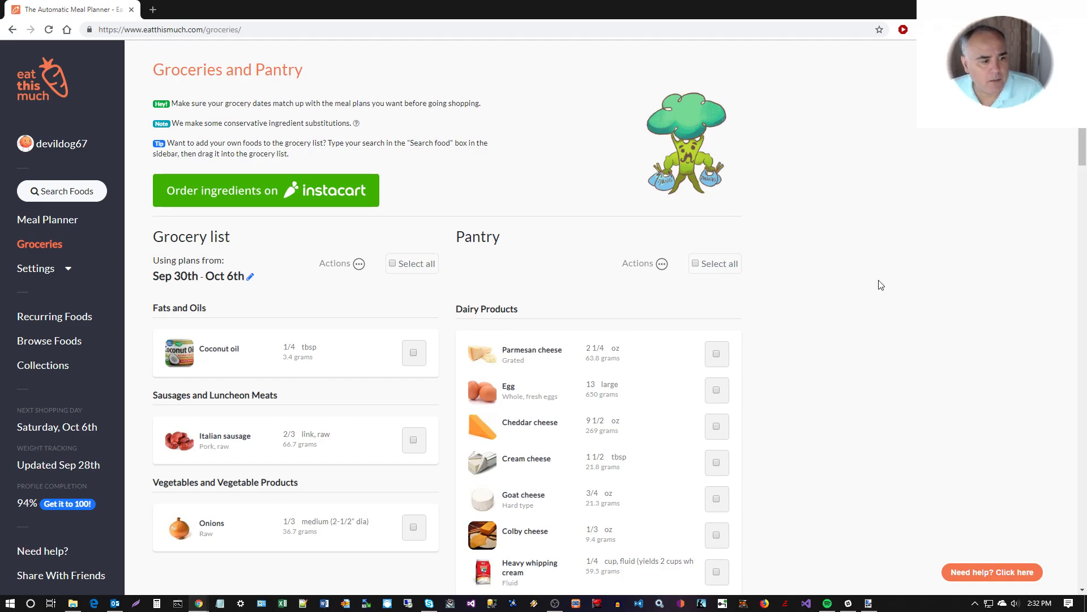
{"action": "scroll", "coordinate": [881, 286], "scroll_direction": "down", "scroll_amount": 5}
{"action": "scroll", "coordinate": [883, 287], "scroll_direction": "up", "scroll_amount": 5}
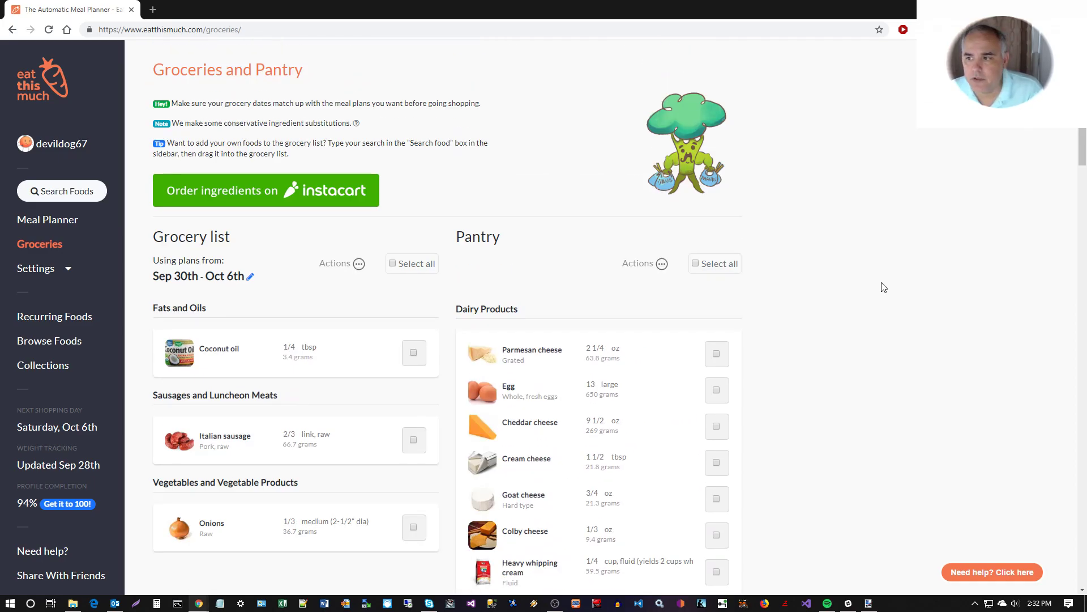
Search the foods for tilapia and check the nutrition of the Cilantro-Chipotle Tilapia recipe and the raw and cooked basic foods.
{"action": "left_click", "coordinate": [83, 191]}
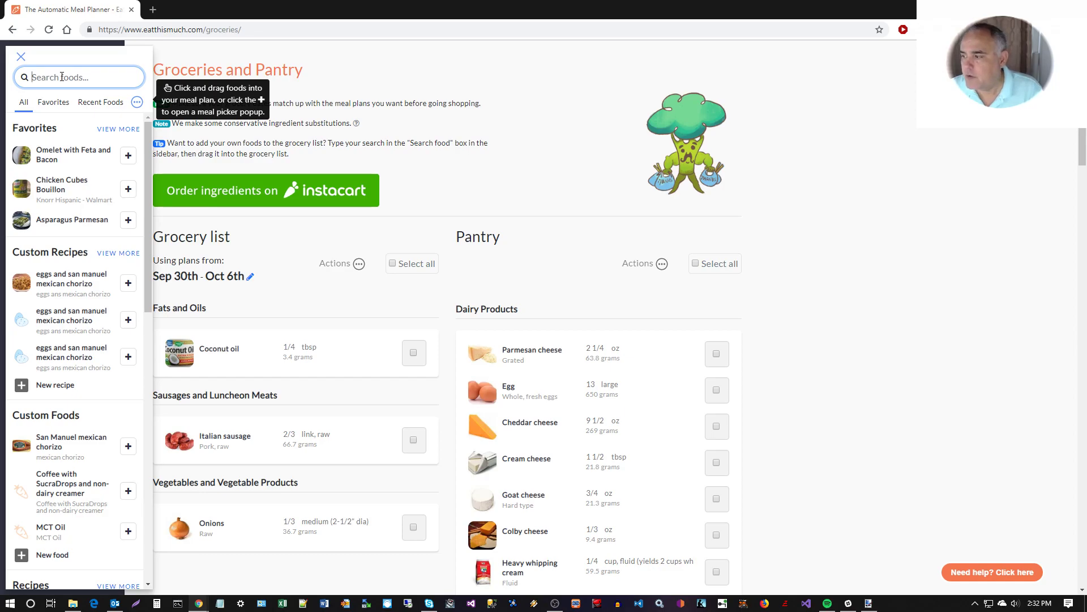
{"action": "type", "text": "ti"}
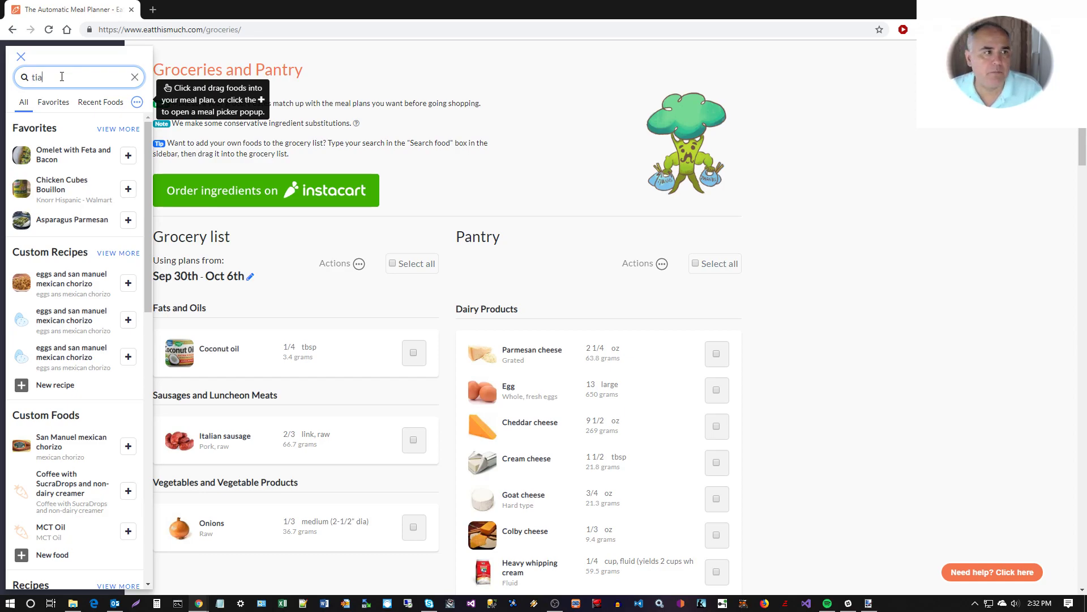
{"action": "type", "text": "lapia"}
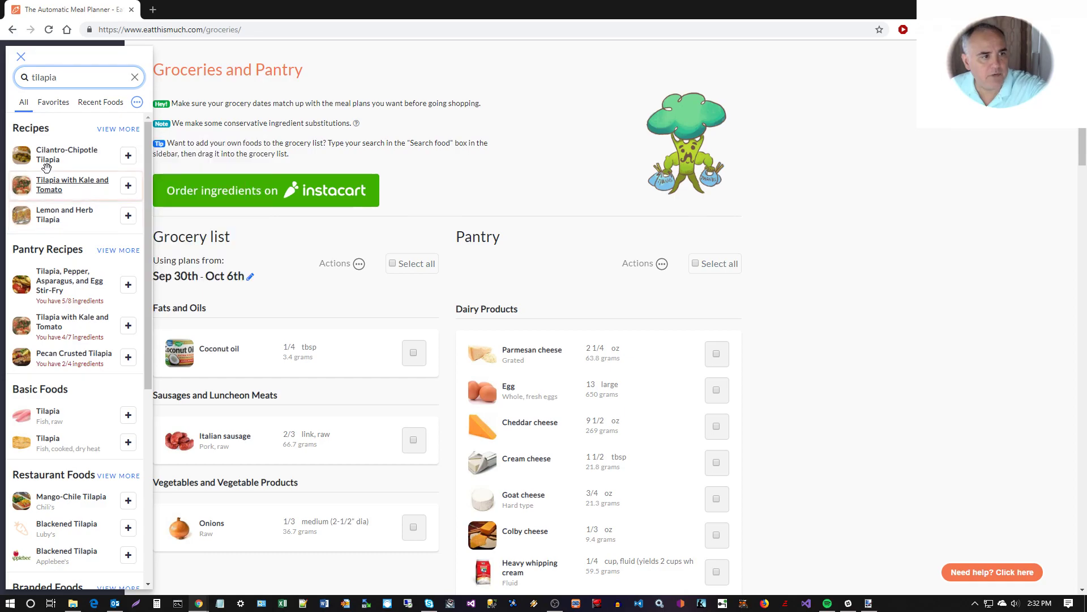
{"action": "mouse_move", "coordinate": [55, 162]}
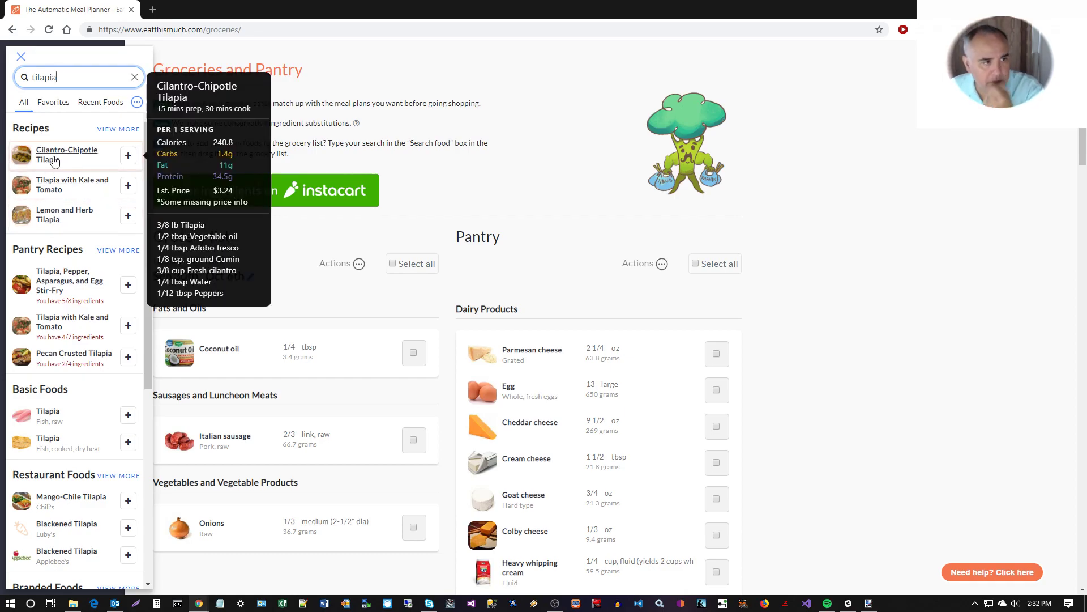
{"action": "mouse_move", "coordinate": [61, 275]}
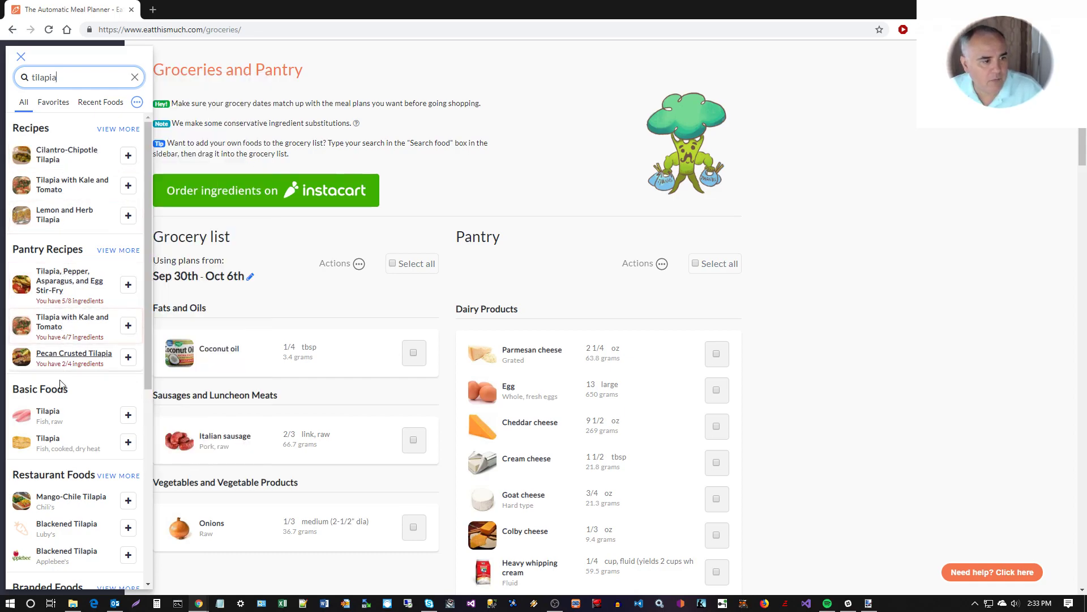
{"action": "mouse_move", "coordinate": [51, 419]}
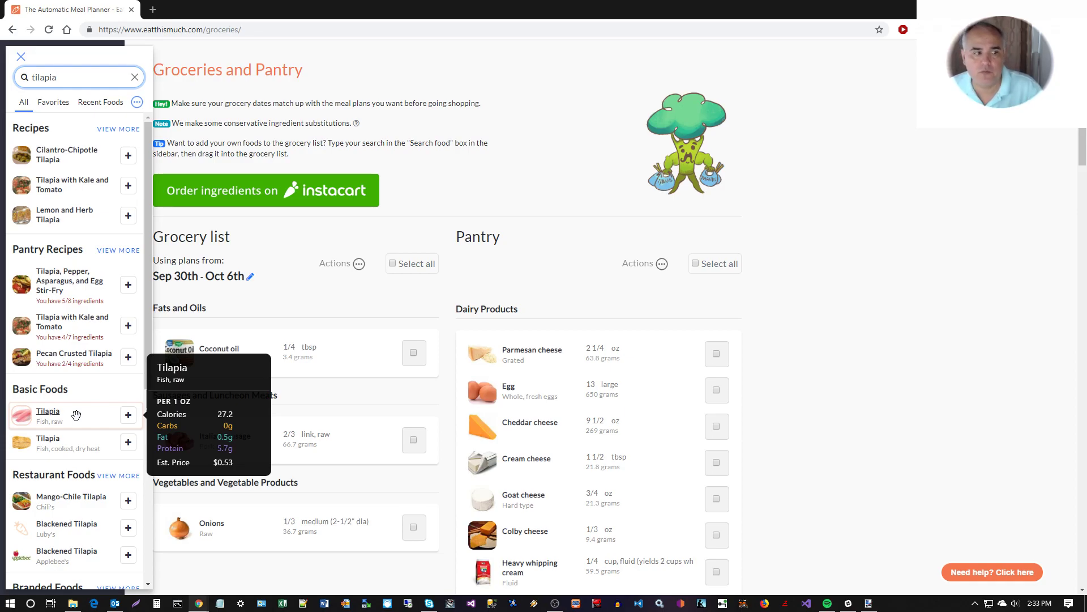
{"action": "mouse_move", "coordinate": [81, 447]}
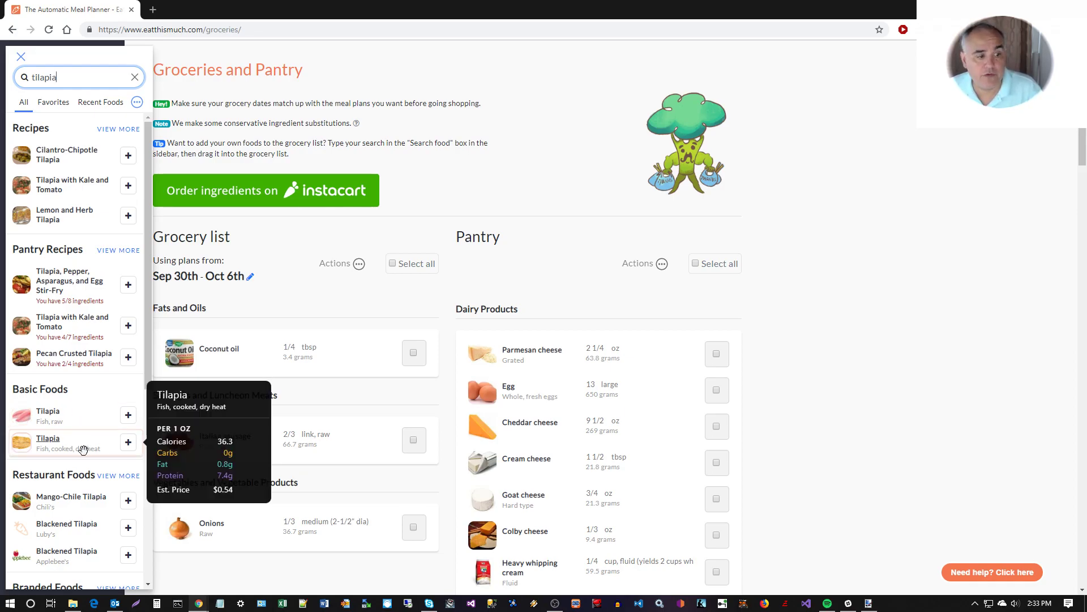
Check the nutrition of the Chili's Mango-Chile Tilapia and Kroger Tilapia Filets, look through the remaining categories and close the food search.
{"action": "scroll", "coordinate": [81, 447], "scroll_direction": "down", "scroll_amount": 2}
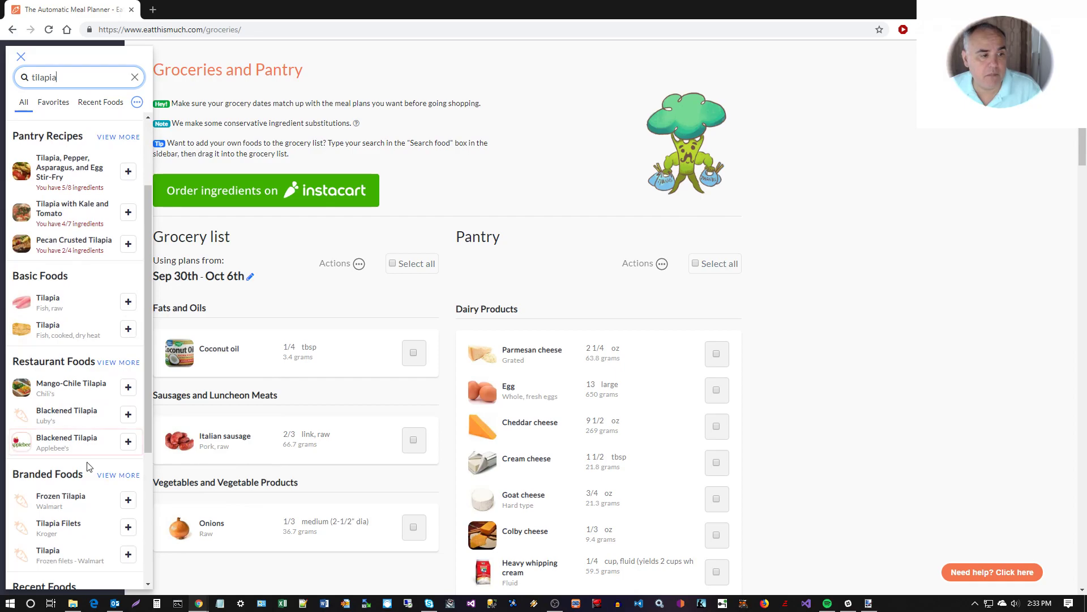
{"action": "mouse_move", "coordinate": [67, 386]}
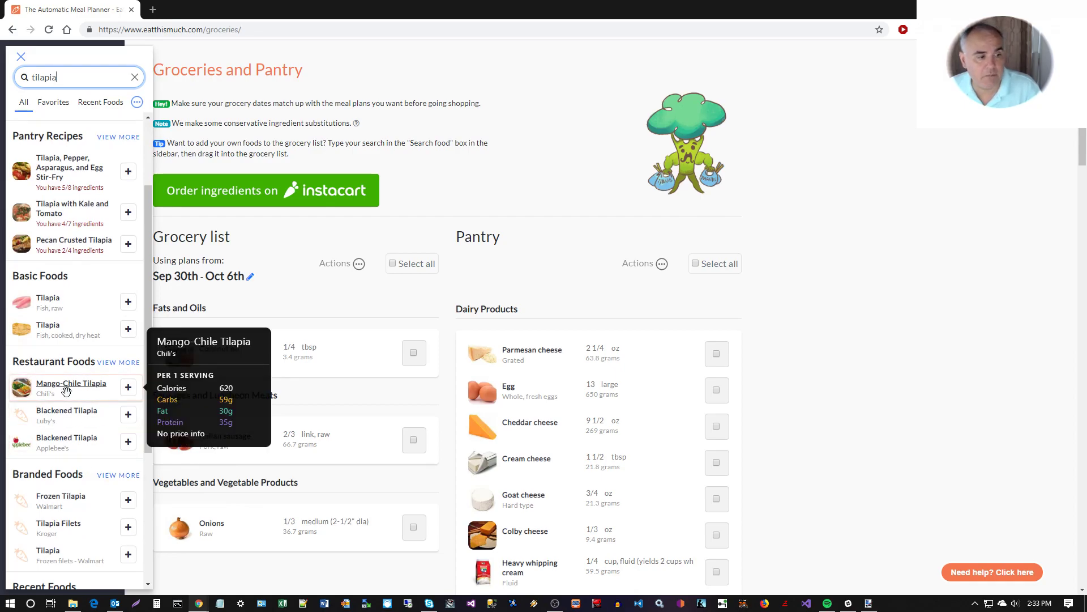
{"action": "scroll", "coordinate": [95, 412], "scroll_direction": "down", "scroll_amount": 3}
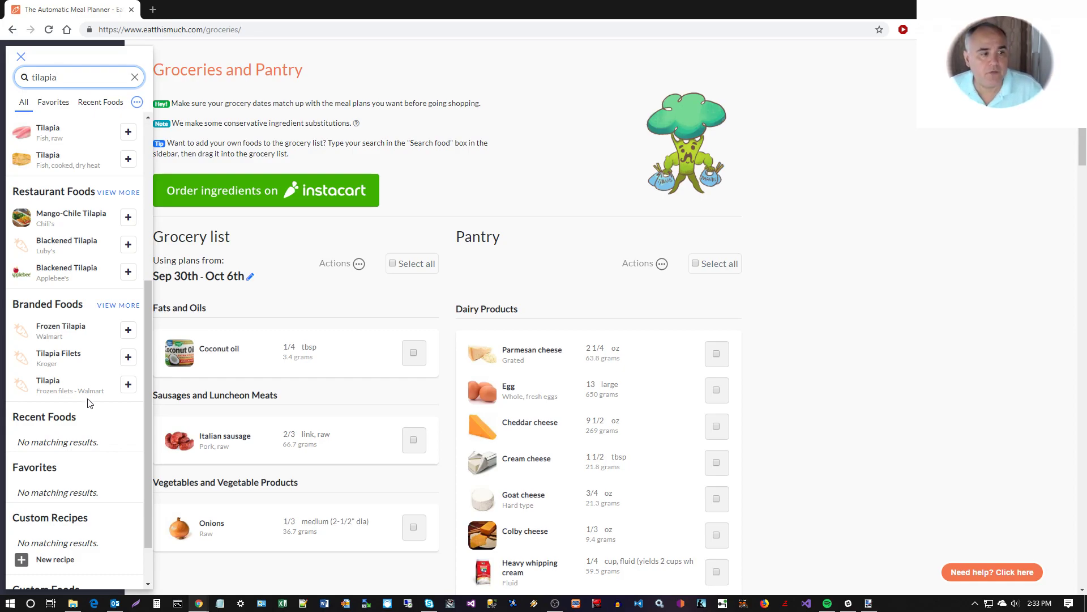
{"action": "mouse_move", "coordinate": [54, 334]}
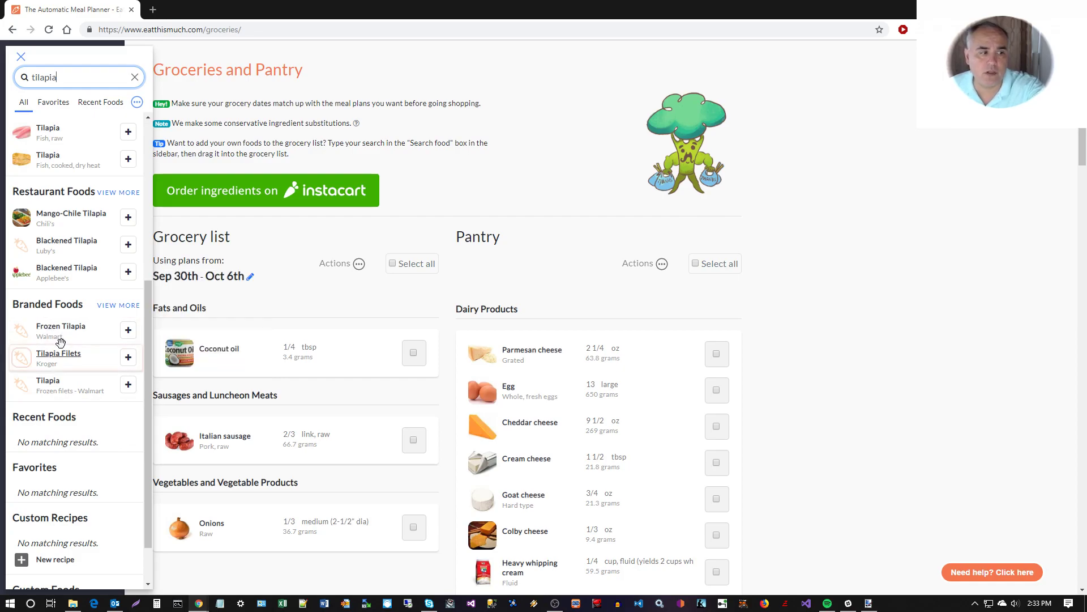
{"action": "mouse_move", "coordinate": [68, 355]}
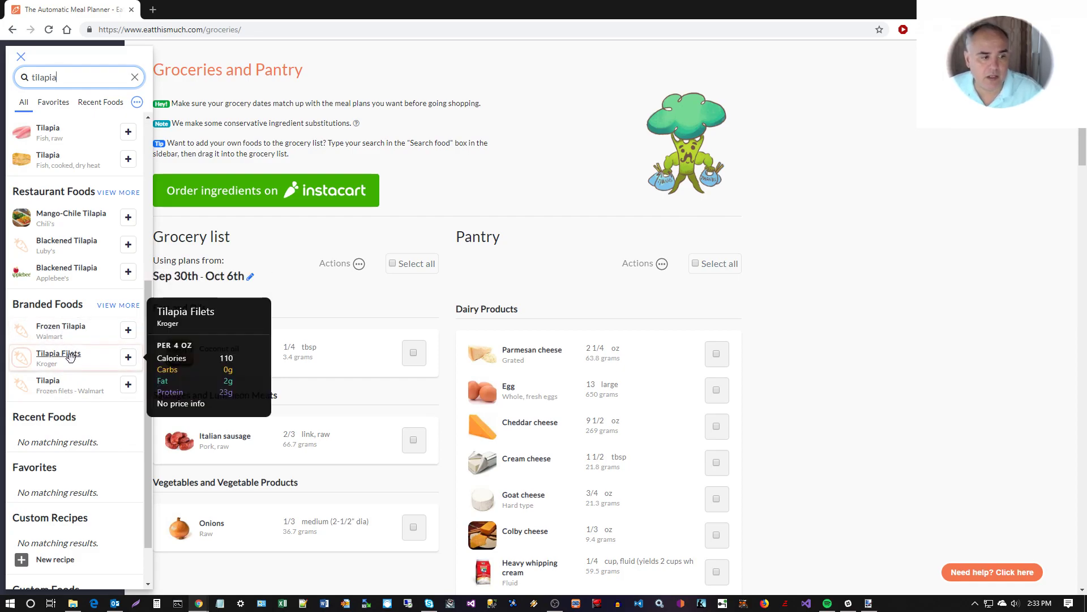
{"action": "scroll", "coordinate": [109, 446], "scroll_direction": "down", "scroll_amount": 1}
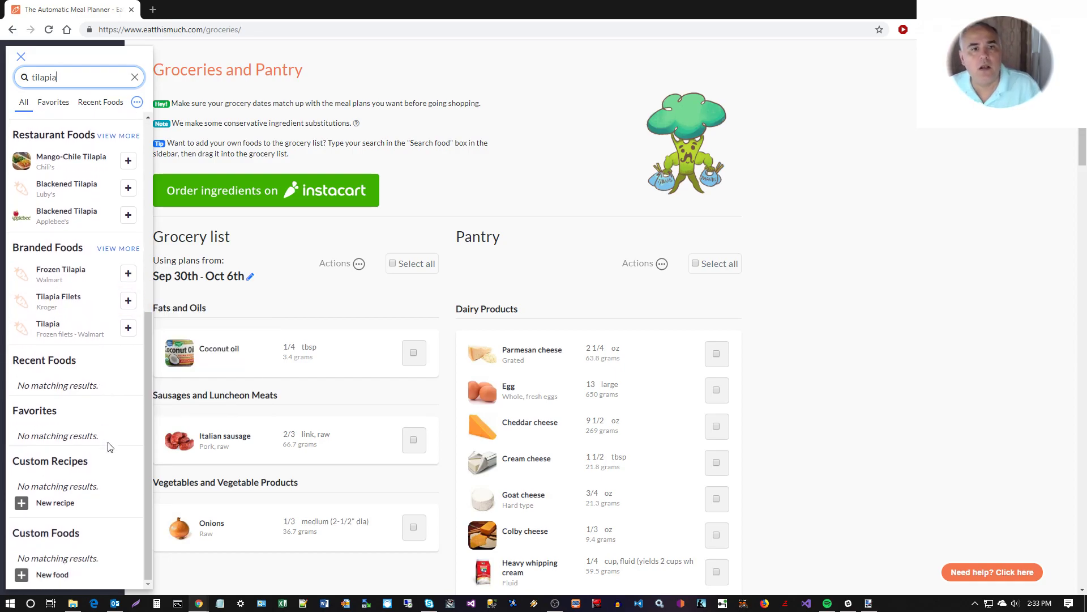
{"action": "left_click", "coordinate": [21, 56]}
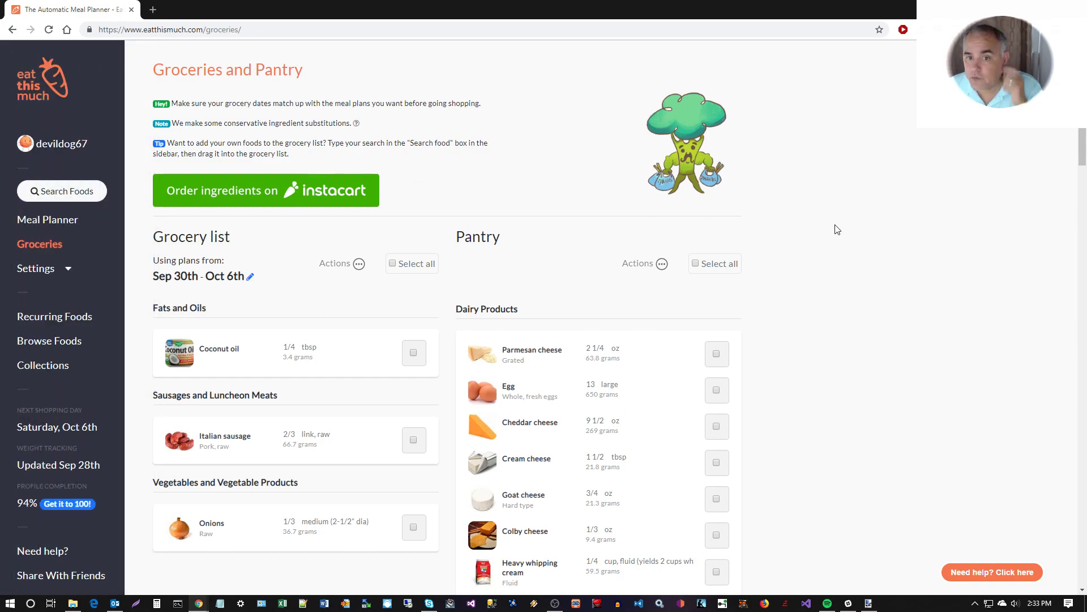